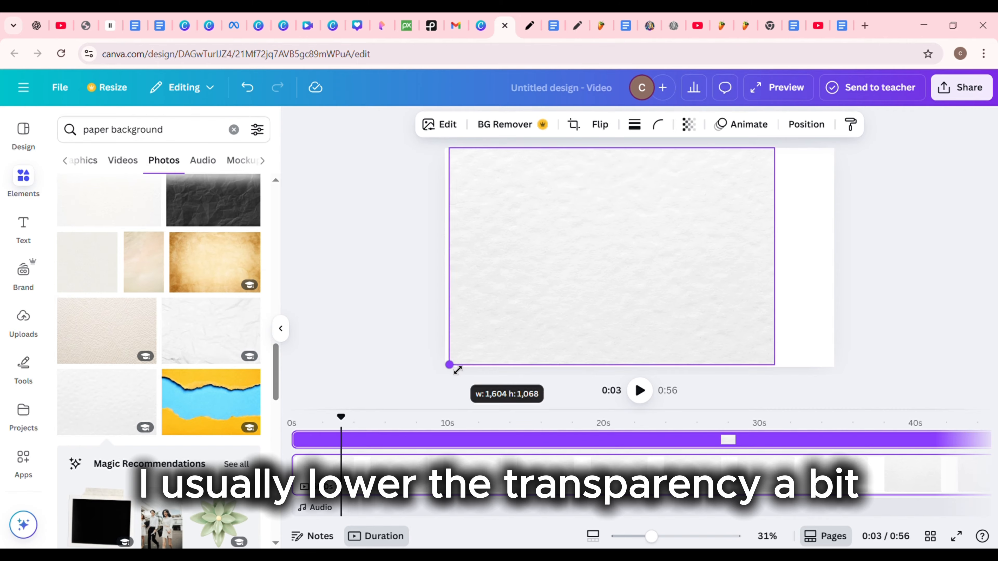
# Step: Stretch the white paper texture image over the whole page and lower its transparency slightly
pyautogui.moveTo(774, 260); pyautogui.dragTo(835, 258)
pyautogui.click(693, 133)
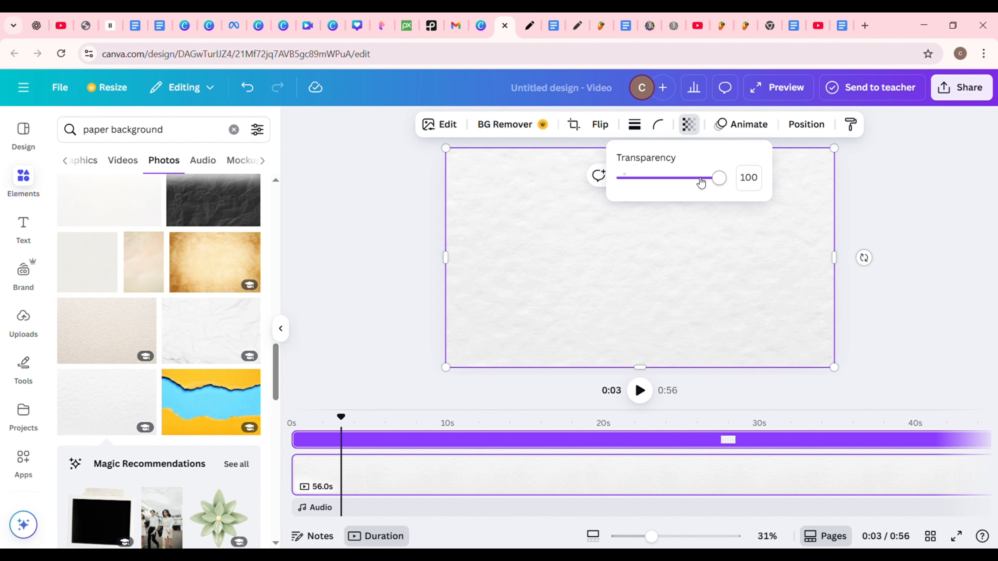
pyautogui.moveTo(718, 177); pyautogui.dragTo(693, 177)
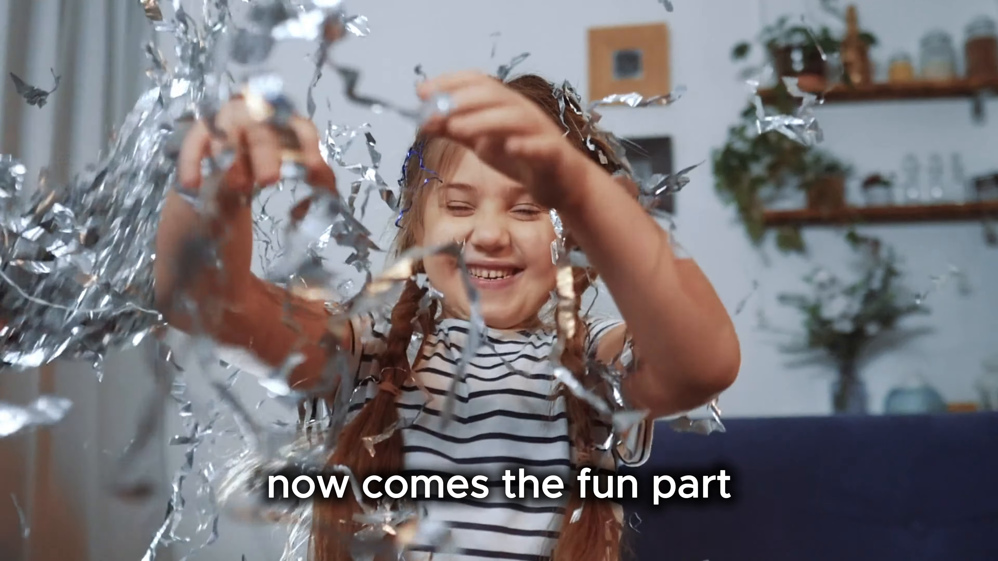
pyautogui.click(640, 391)
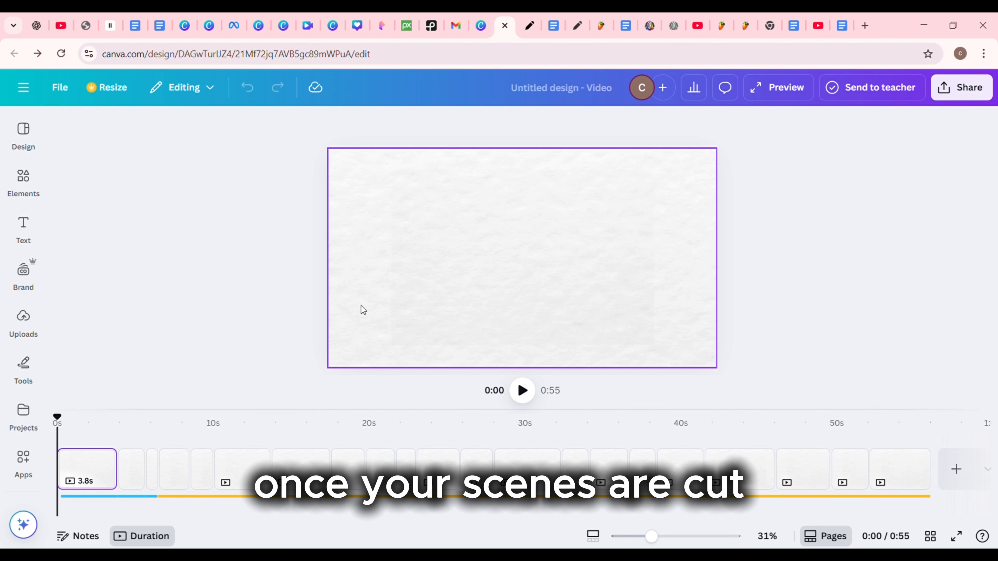
# Step: Search the elements library for "stick figure" and browse the graphics results
pyautogui.click(27, 188)
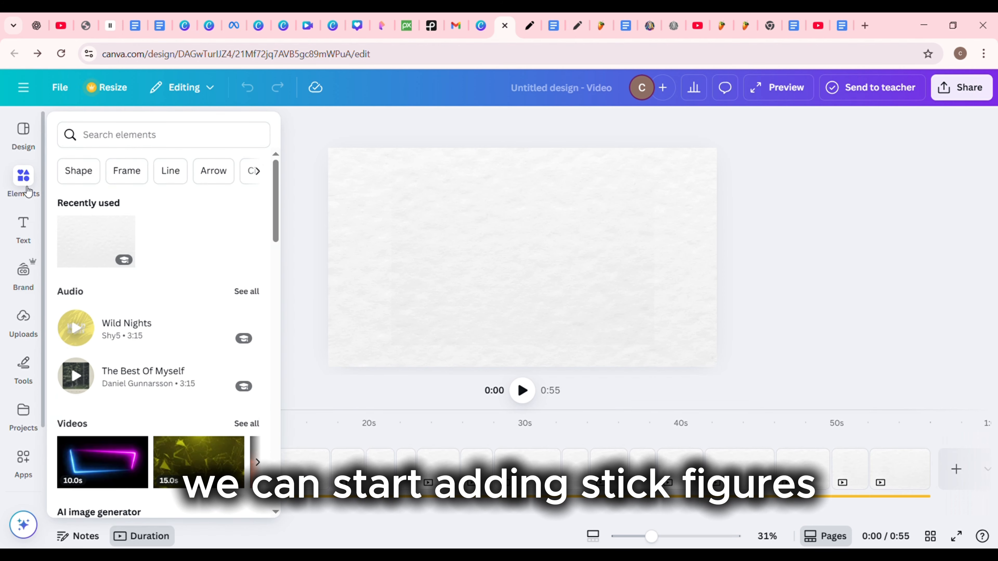
pyautogui.click(111, 132)
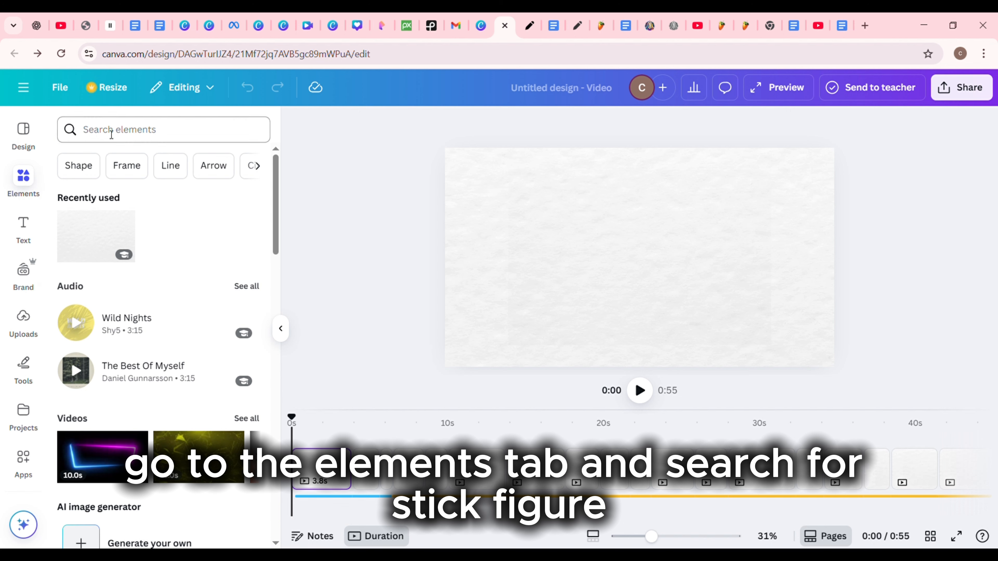
pyautogui.write('stick figure')
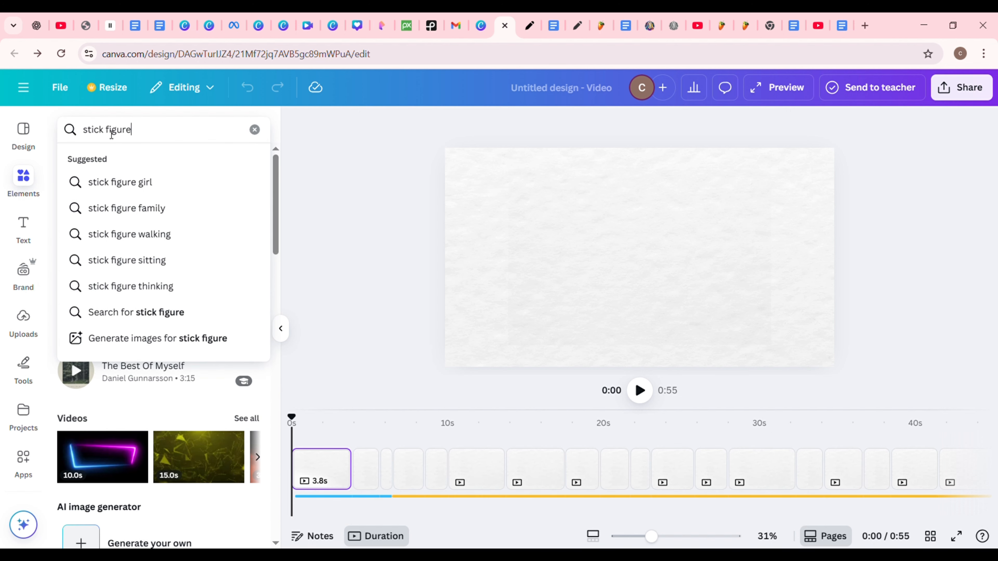
pyautogui.press('Return')
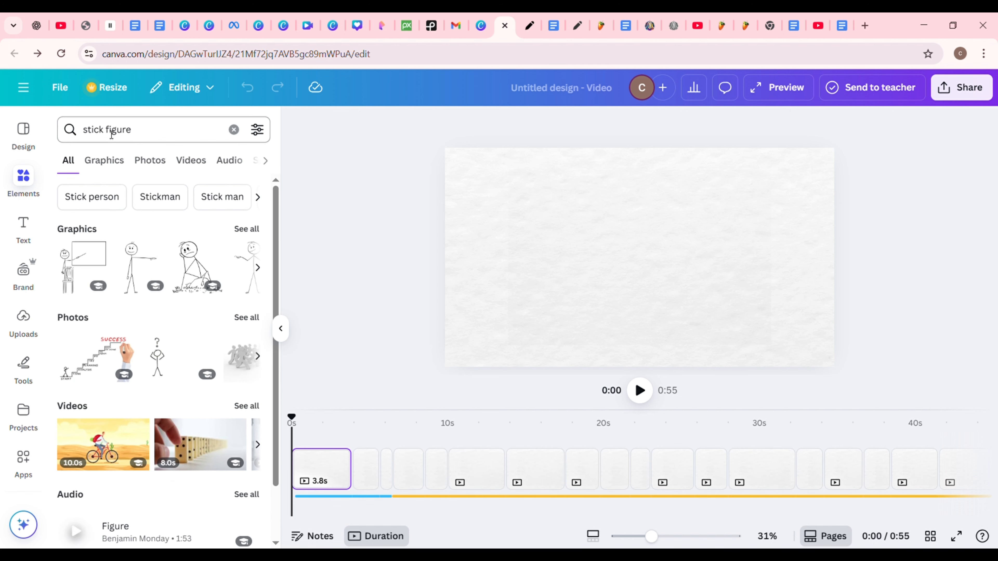
pyautogui.click(117, 167)
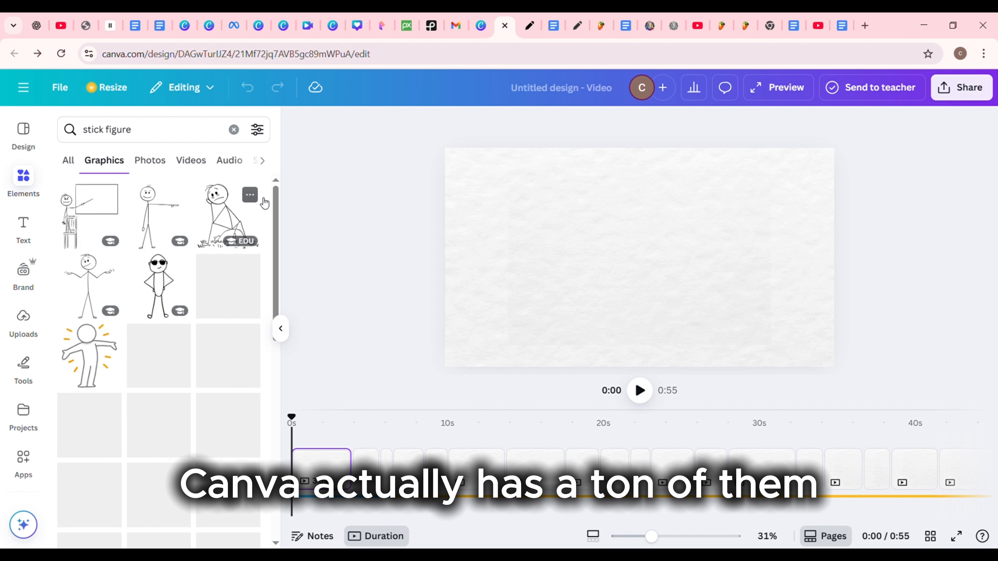
pyautogui.scroll(-5, 276, 252)
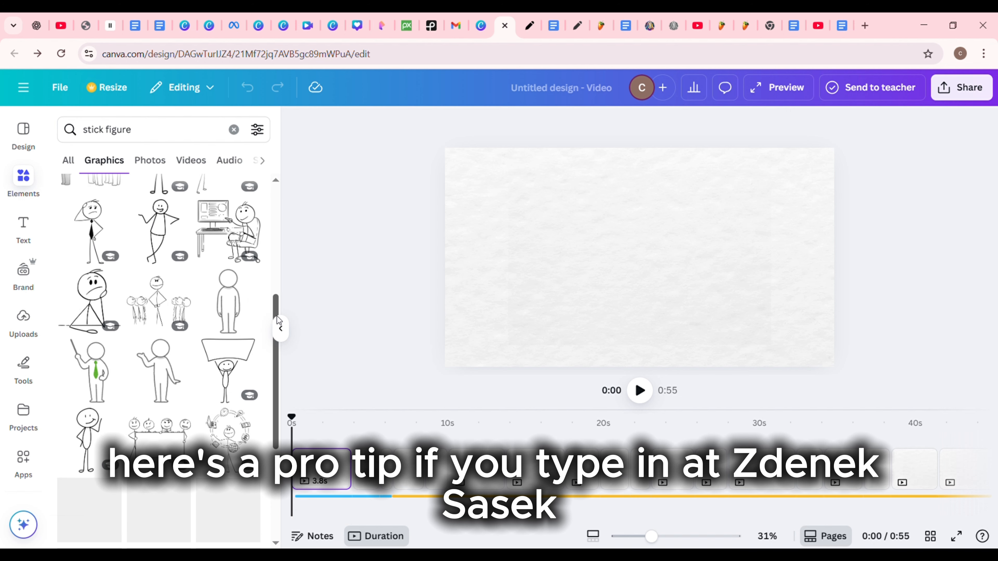
pyautogui.click(200, 137)
pyautogui.write('ZDENEKs')
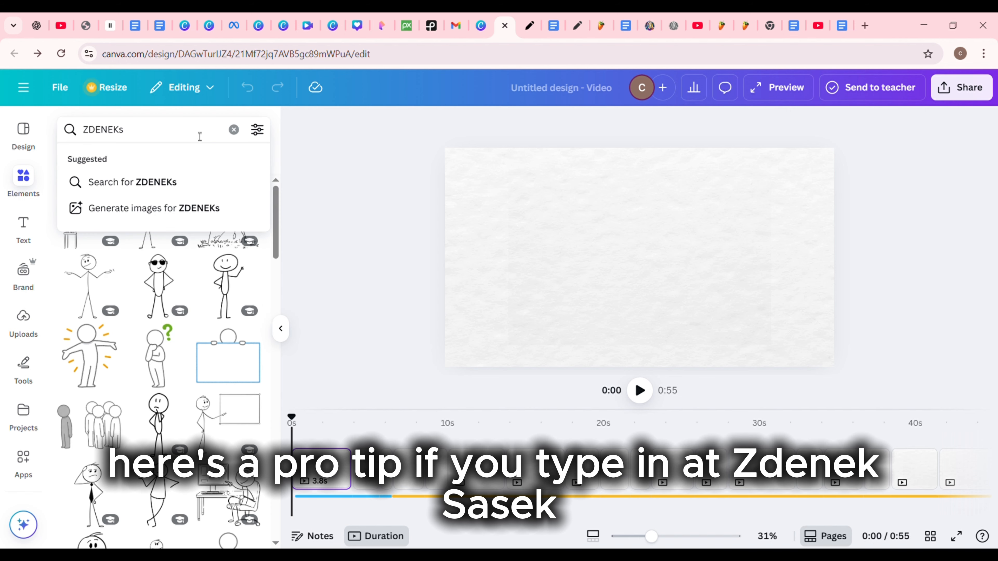
pyautogui.write('ASEK')
pyautogui.press('Return')
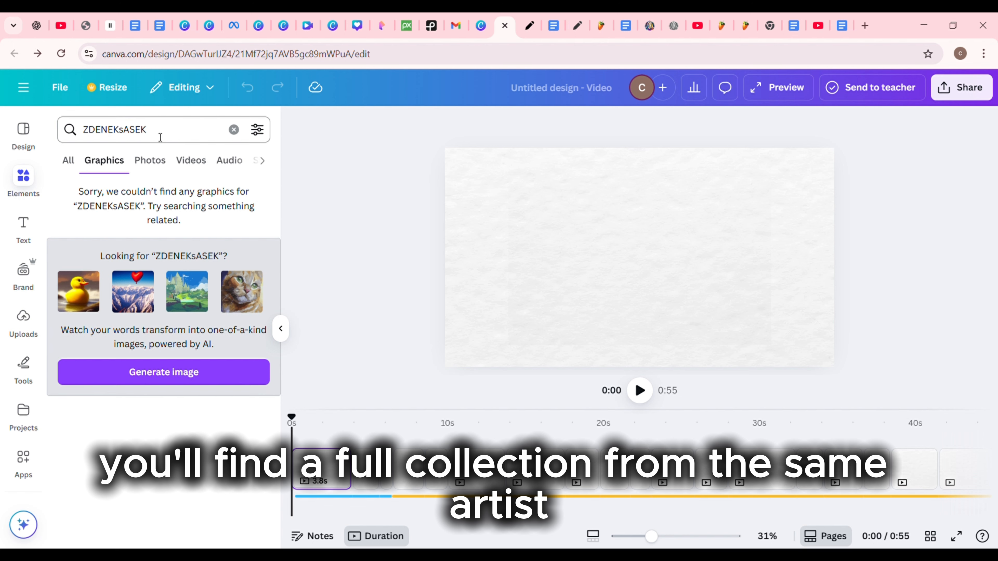
pyautogui.click(87, 134)
pyautogui.write('@')
pyautogui.press('Return')
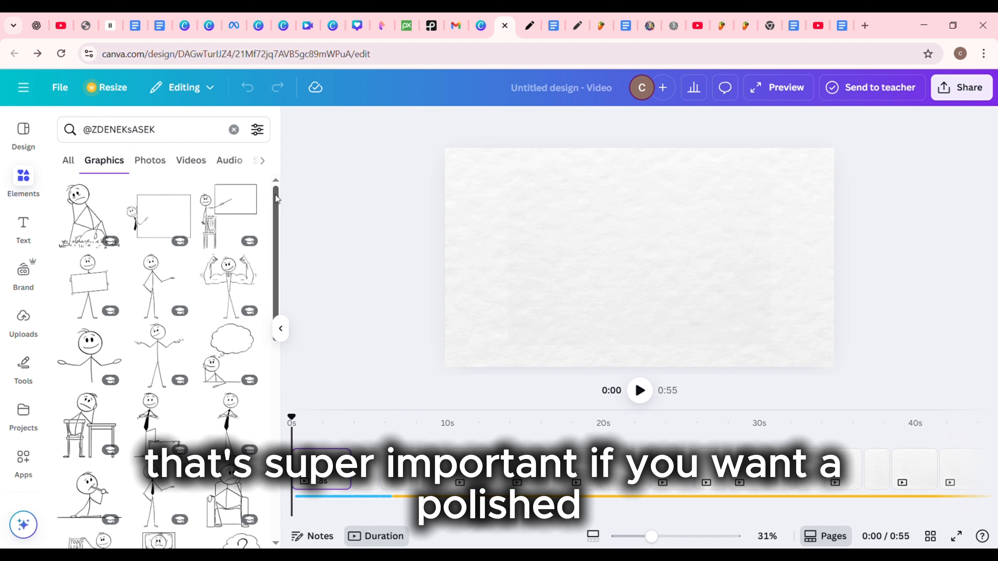
pyautogui.moveTo(275, 194); pyautogui.dragTo(285, 448)
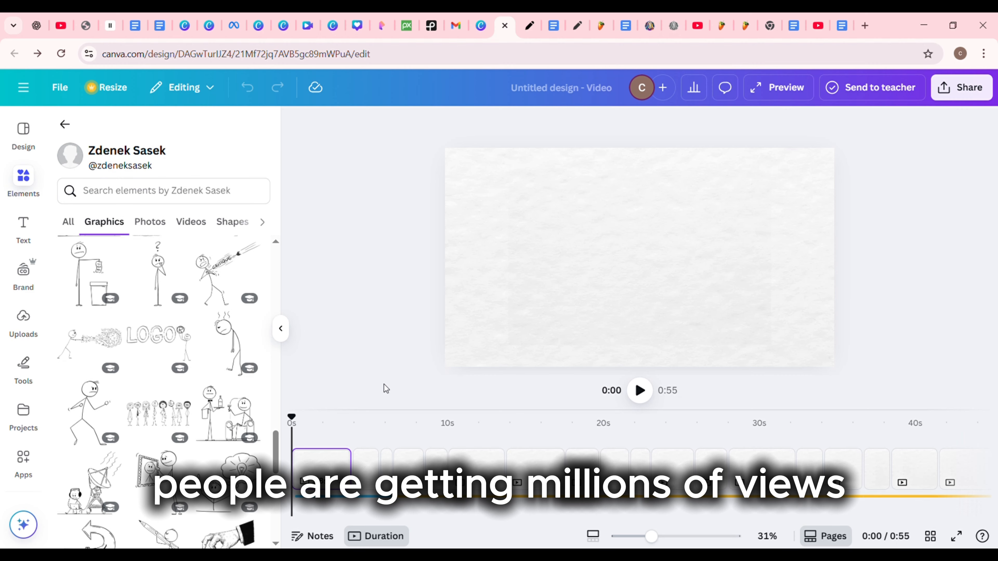
# Step: Play the video up to the second scene and search the creator's graphics for "screen"
pyautogui.click(643, 395)
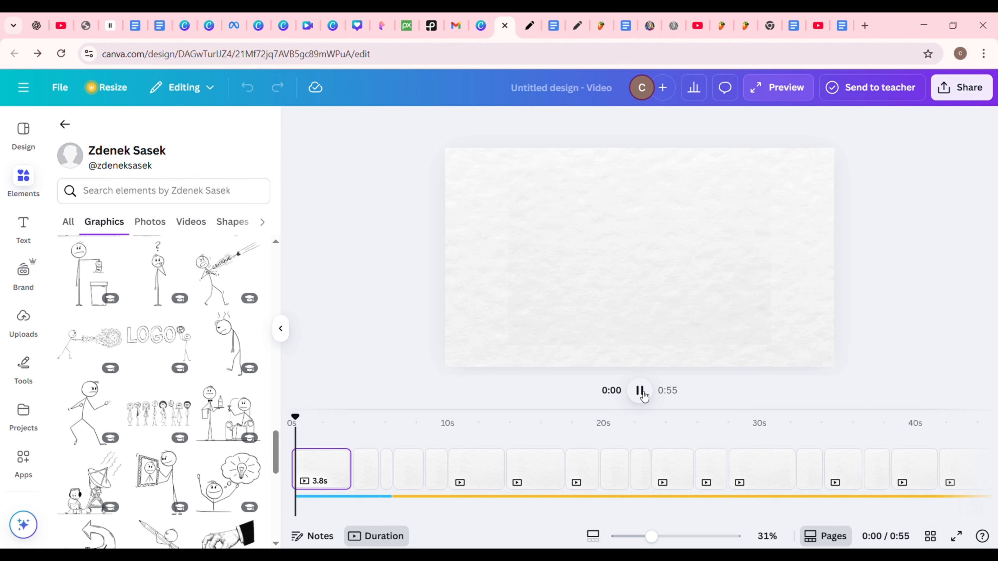
pyautogui.click(643, 395)
pyautogui.click(165, 191)
pyautogui.write('screen')
pyautogui.press('Return')
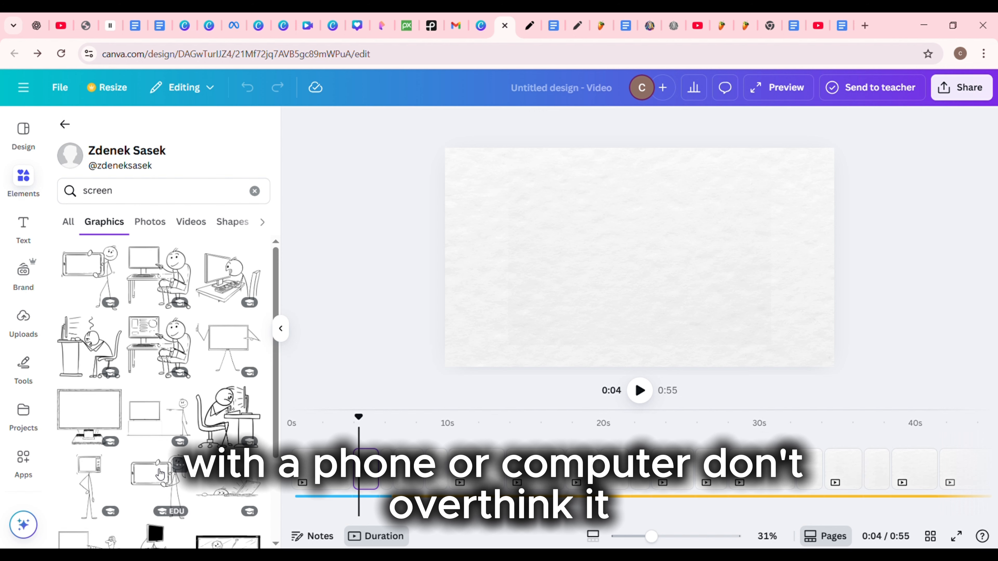
# Step: Add the graphic of the woman holding a tablet and enlarge it to about the full page height
pyautogui.click(155, 477)
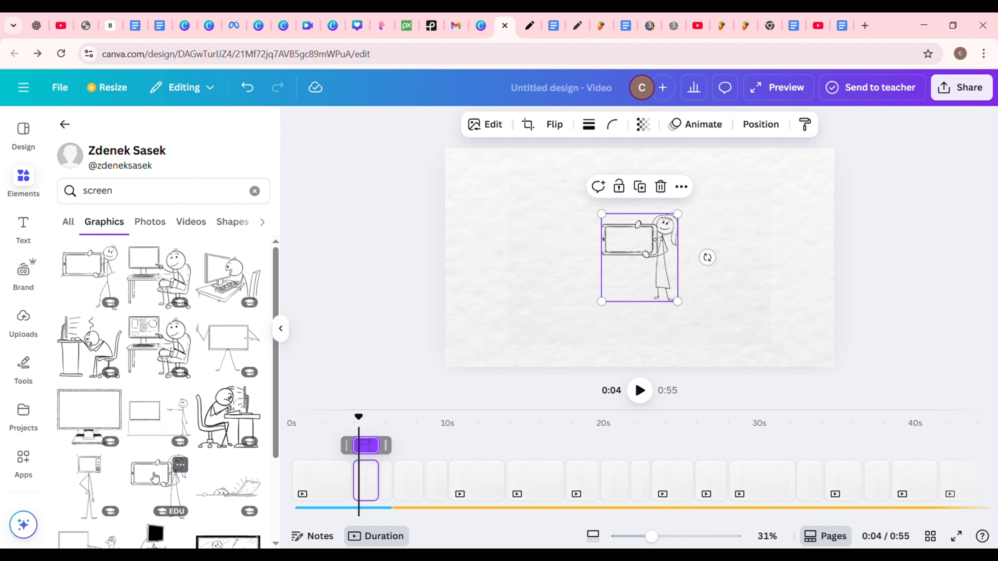
pyautogui.moveTo(610, 222); pyautogui.dragTo(548, 151)
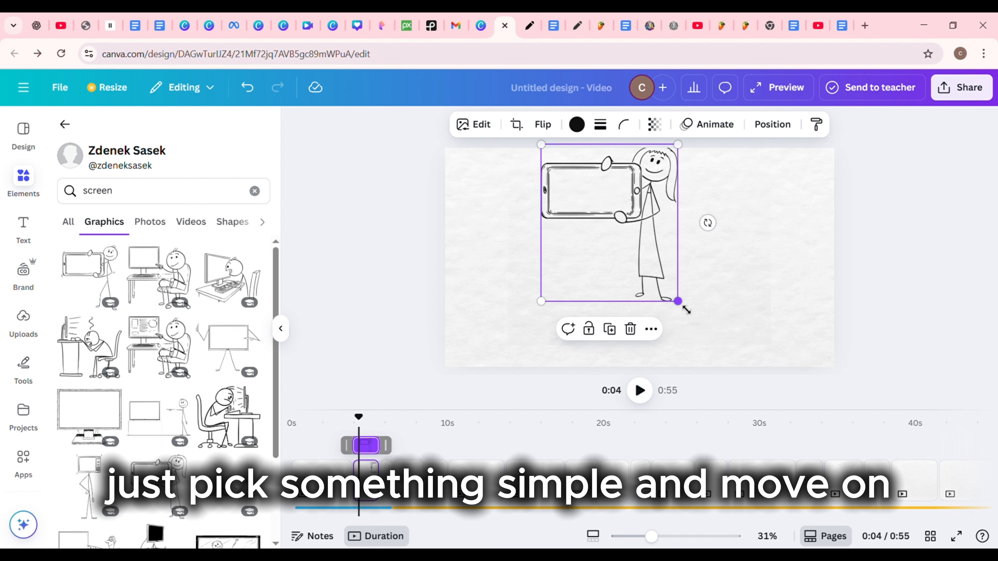
pyautogui.moveTo(682, 307); pyautogui.dragTo(756, 353)
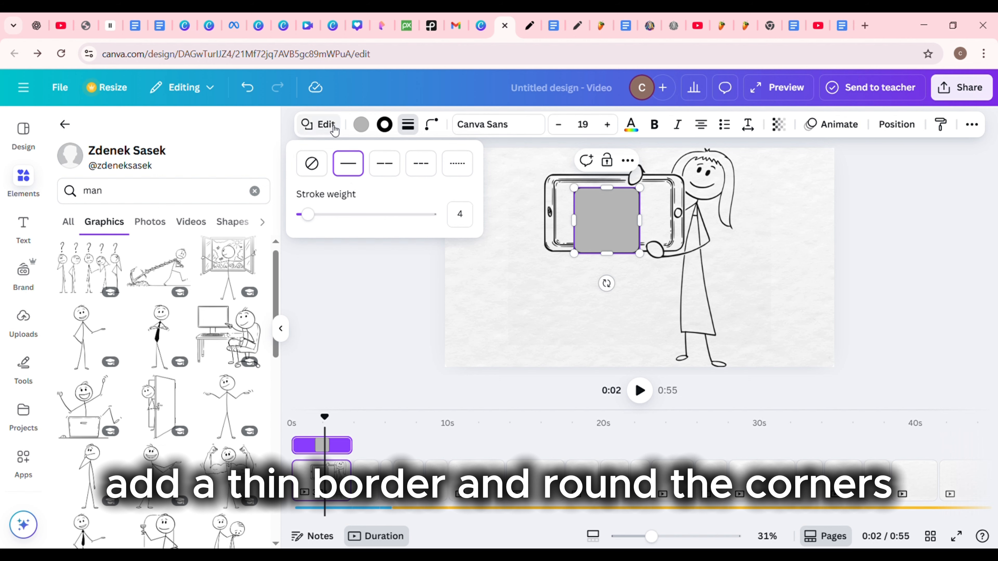
# Step: Remove the grey square's fill colour and resize the shape to fit the tablet's screen area
pyautogui.click(361, 125)
pyautogui.click(70, 221)
pyautogui.click(100, 221)
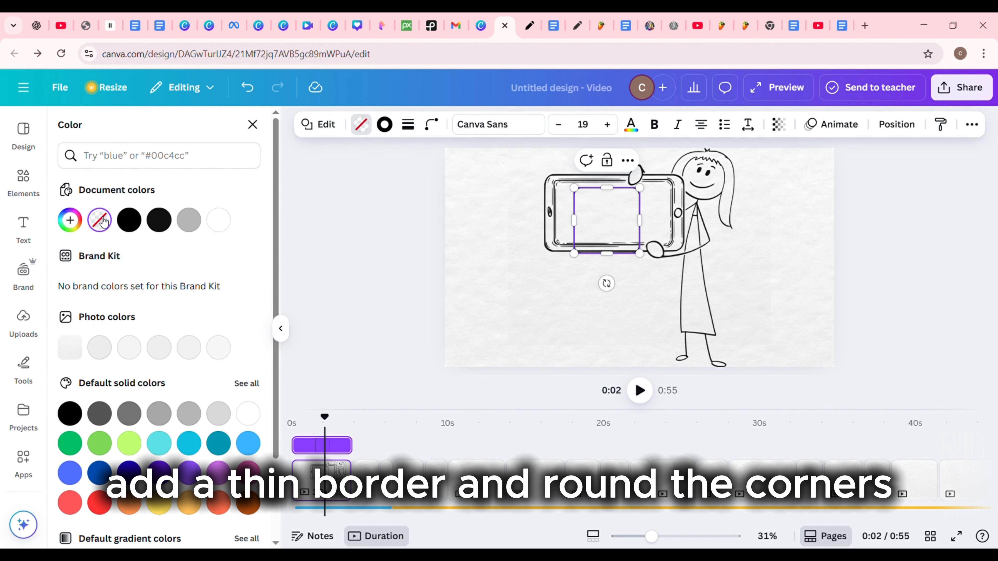
pyautogui.moveTo(574, 221); pyautogui.dragTo(560, 221)
pyautogui.moveTo(639, 221); pyautogui.dragTo(667, 221)
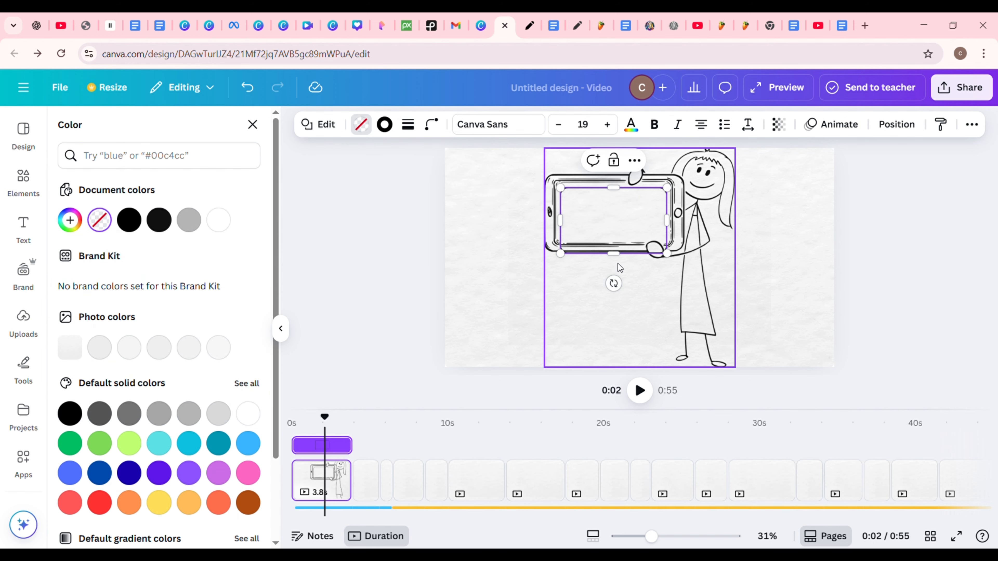
pyautogui.moveTo(613, 253); pyautogui.dragTo(614, 238)
pyautogui.moveTo(614, 187); pyautogui.dragTo(614, 184)
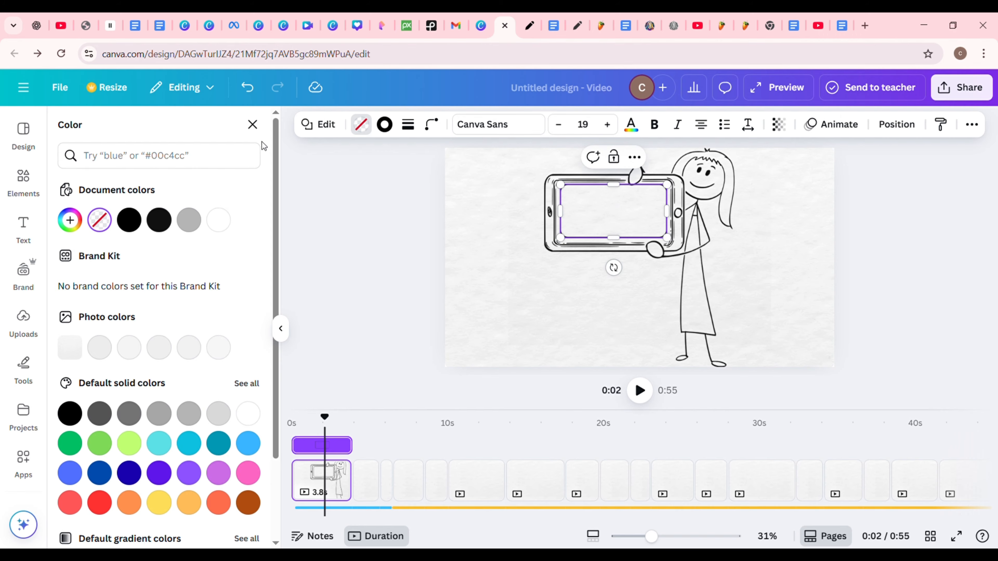
# Step: Add the arm-flexing stick man from the "man" graphics and shrink it into the left half of the tablet screen
pyautogui.click(252, 124)
pyautogui.click(150, 194)
pyautogui.press('Return')
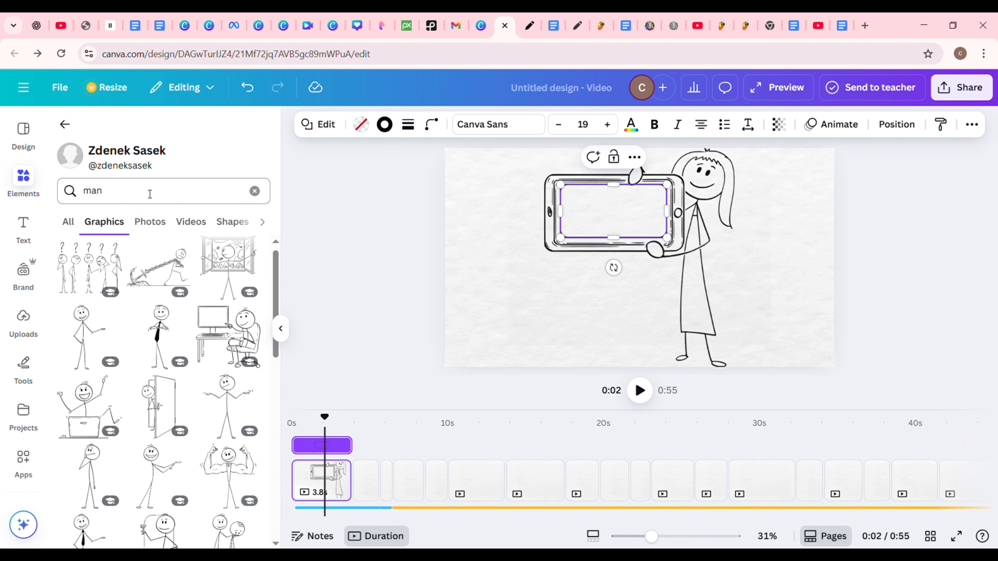
pyautogui.click(240, 392)
pyautogui.moveTo(651, 255); pyautogui.dragTo(620, 232)
# Step: Add the text "Fix Your Life" to the page and set its font to Chewy
pyautogui.write('tFix Your Lifet')
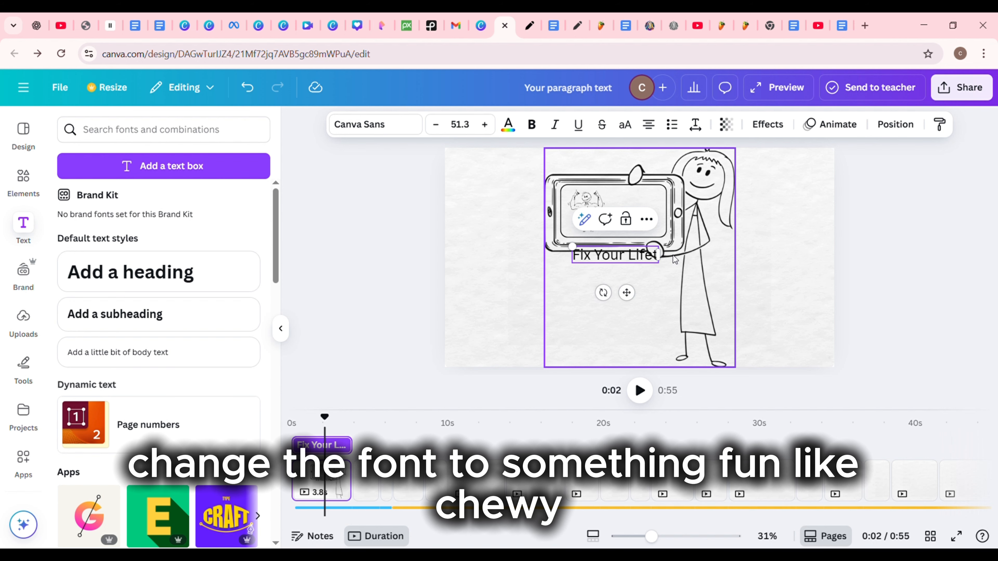
pyautogui.press('BackSpace')
pyautogui.click(389, 125)
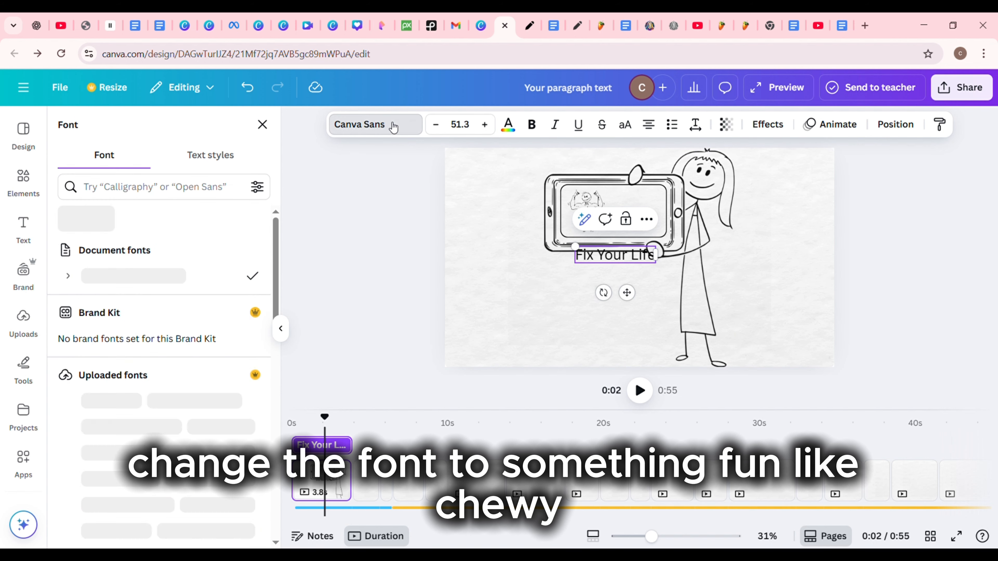
pyautogui.write('chewy')
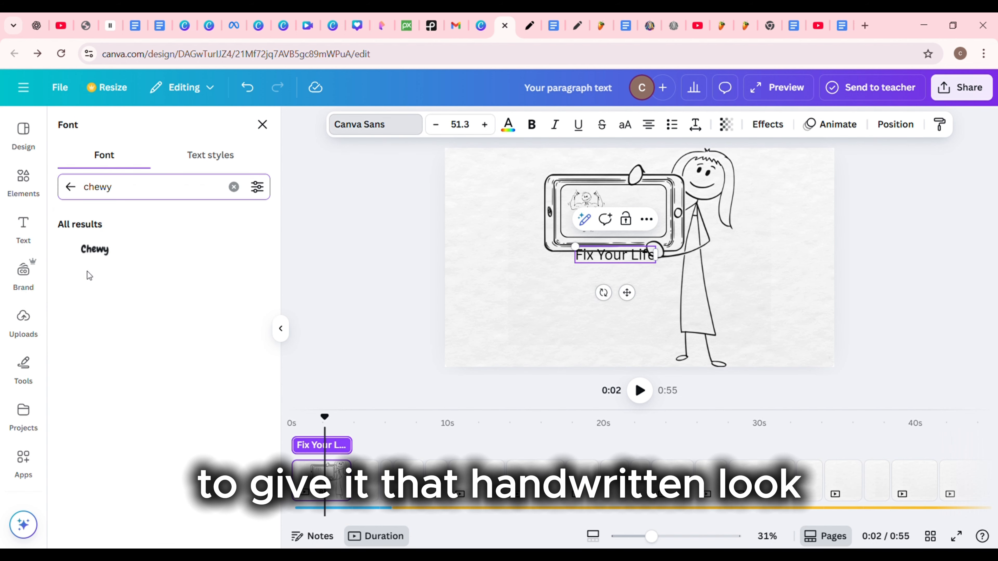
pyautogui.click(94, 249)
pyautogui.press('Return')
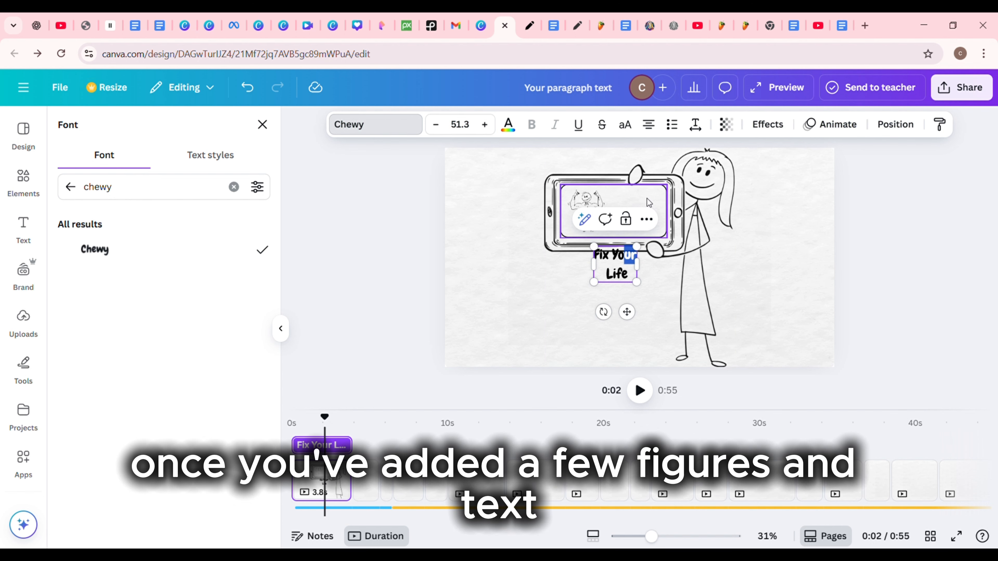
# Step: Place the two-line "Fix Your Life" text beside the flexing stick man on the tablet screen
pyautogui.moveTo(629, 273); pyautogui.dragTo(612, 273)
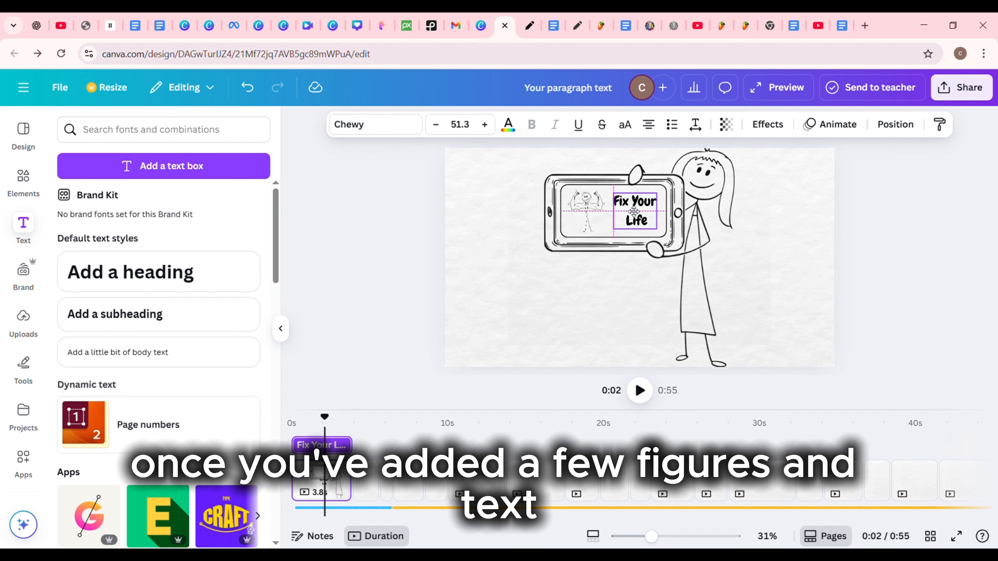
pyautogui.click(586, 213)
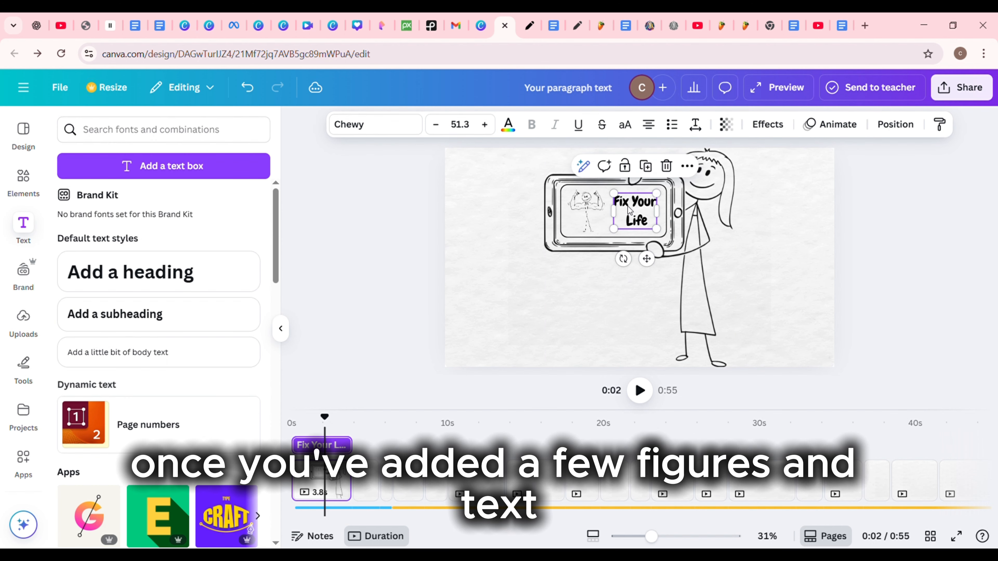
pyautogui.click(643, 208)
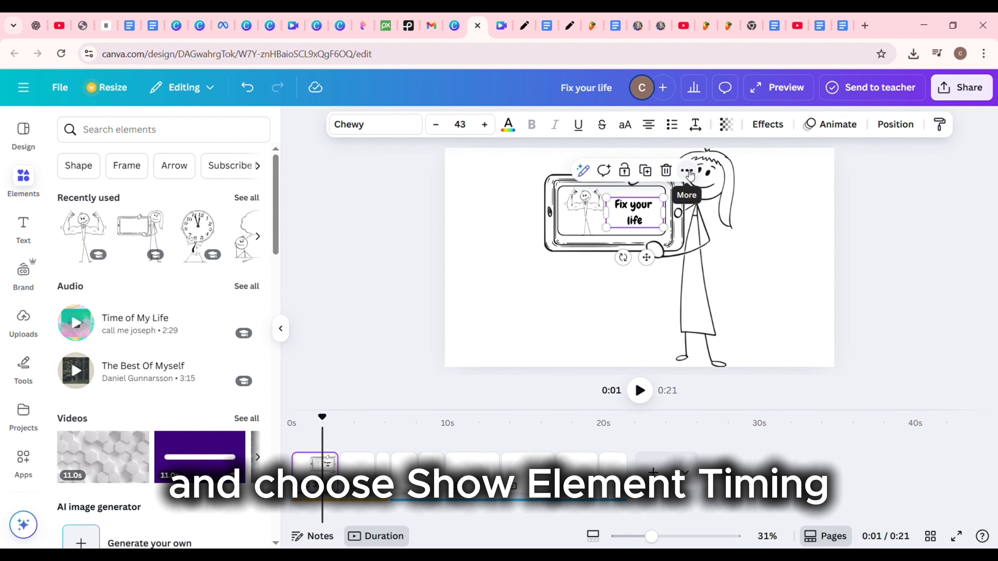
# Step: Extend the first scene to 5.9 seconds and use element timing to start the "Fix your life" text at about 3.5 seconds
pyautogui.click(688, 172)
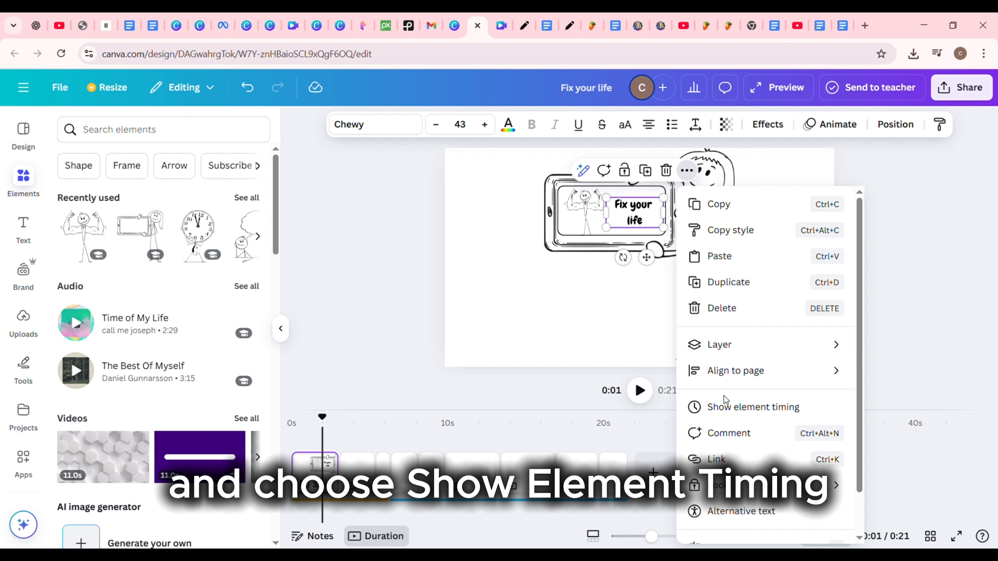
pyautogui.click(731, 409)
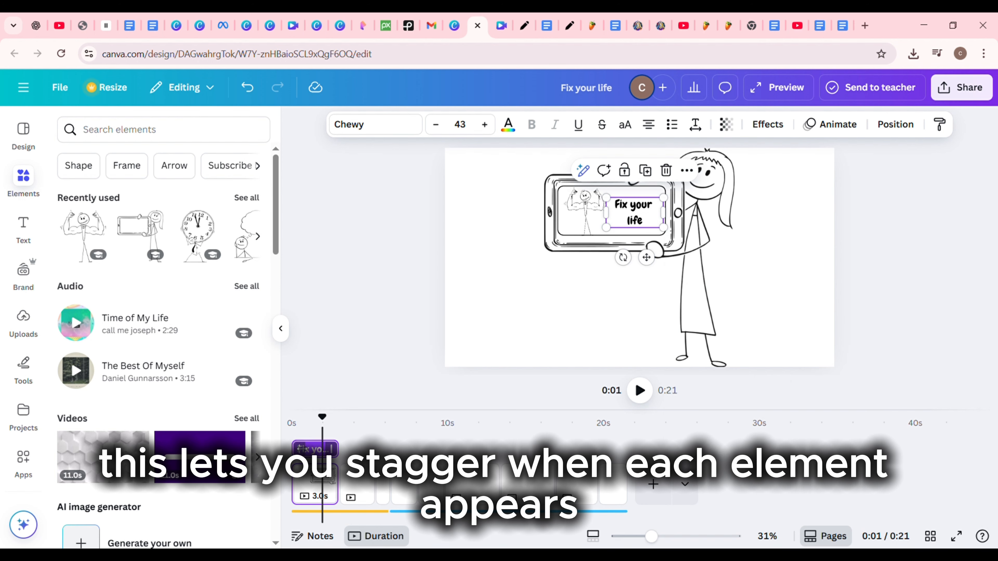
pyautogui.moveTo(337, 485); pyautogui.dragTo(384, 484)
pyautogui.moveTo(294, 449); pyautogui.dragTo(348, 449)
# Step: Show the element timing of the flexing stick man and of the woman holding the tablet
pyautogui.click(585, 221)
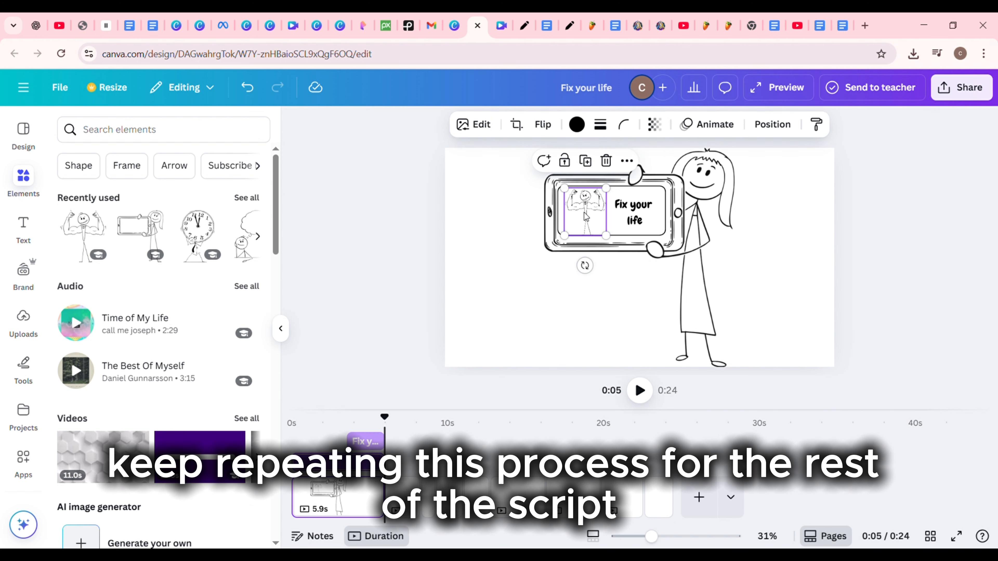
pyautogui.click(627, 161)
pyautogui.click(693, 402)
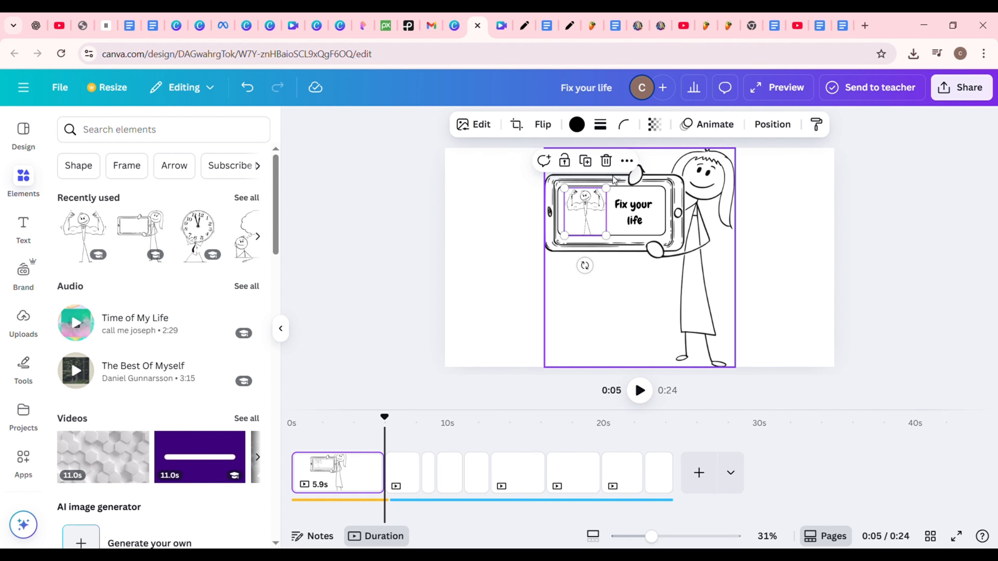
pyautogui.click(627, 161)
pyautogui.click(669, 402)
pyautogui.click(702, 291)
pyautogui.click(683, 175)
pyautogui.click(727, 405)
# Step: Delay the flexing stick man to start at about 2 seconds and return the playhead to the start
pyautogui.moveTo(384, 417); pyautogui.dragTo(332, 417)
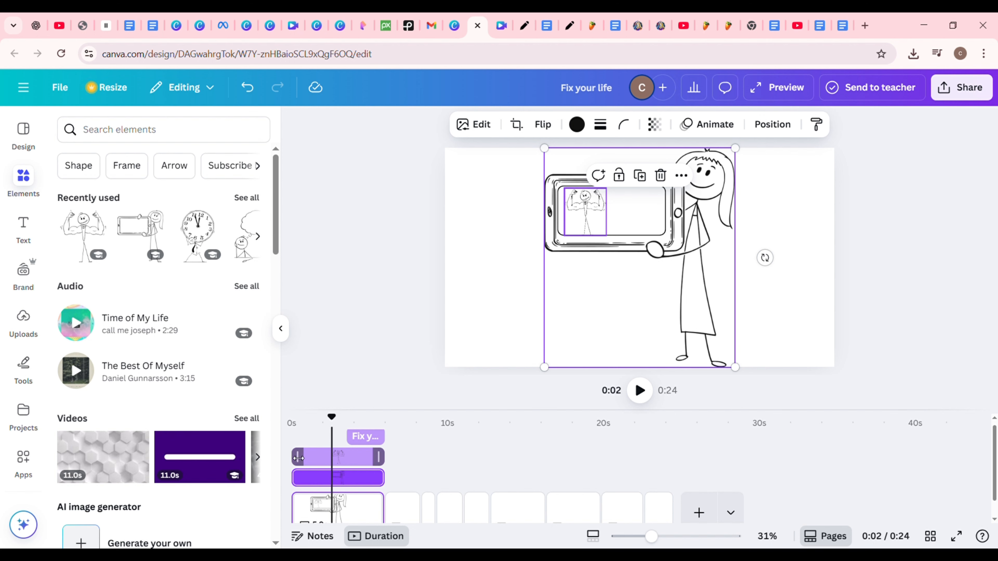
pyautogui.moveTo(296, 458); pyautogui.dragTo(326, 458)
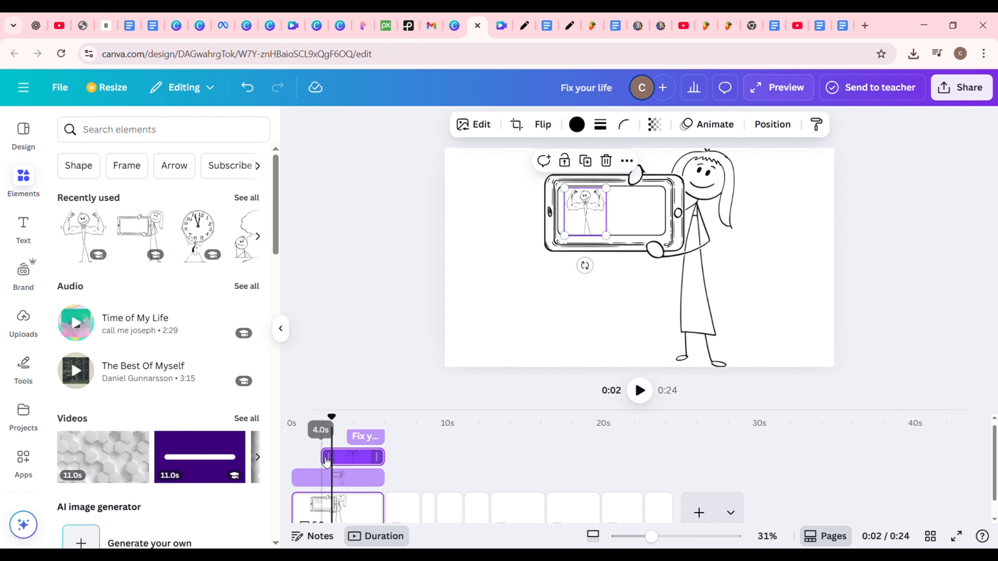
pyautogui.click(294, 441)
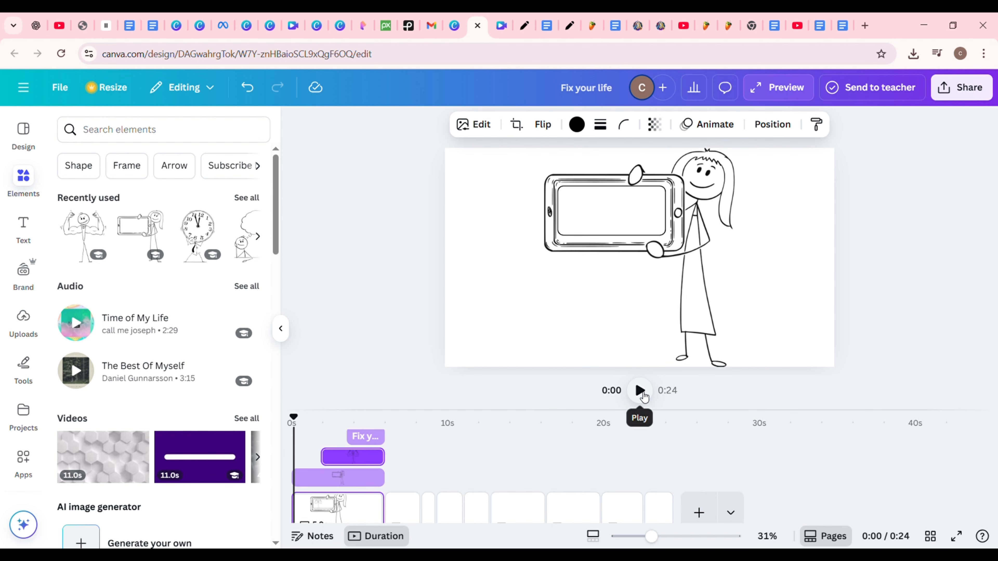
# Step: Play back the first scene to check the staggered timing of its elements
pyautogui.click(640, 391)
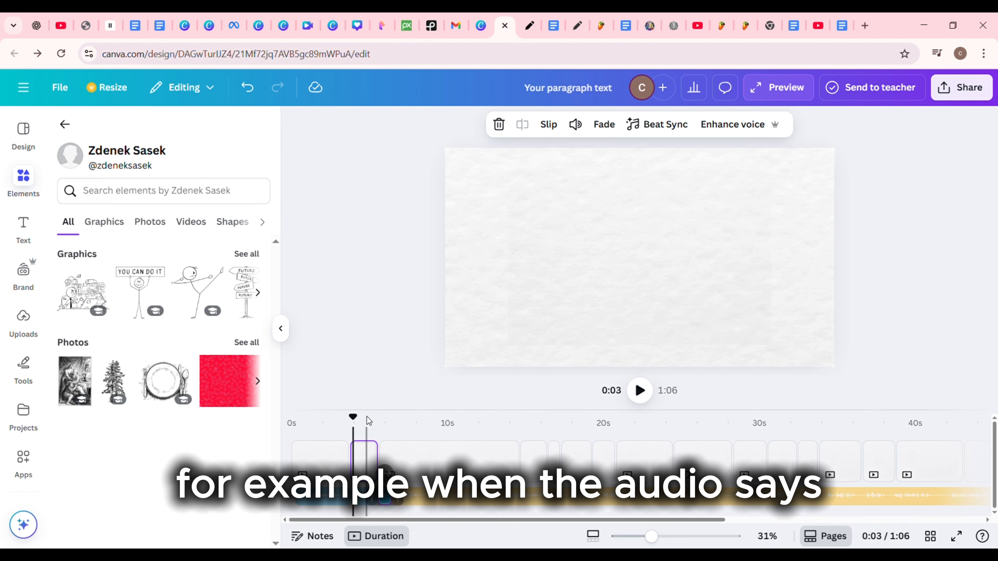
# Step: Search the creator's drawings for "computer sad", add the crying stick figure at a laptop to the second scene and enlarge it
pyautogui.click(156, 197)
pyautogui.write('com')
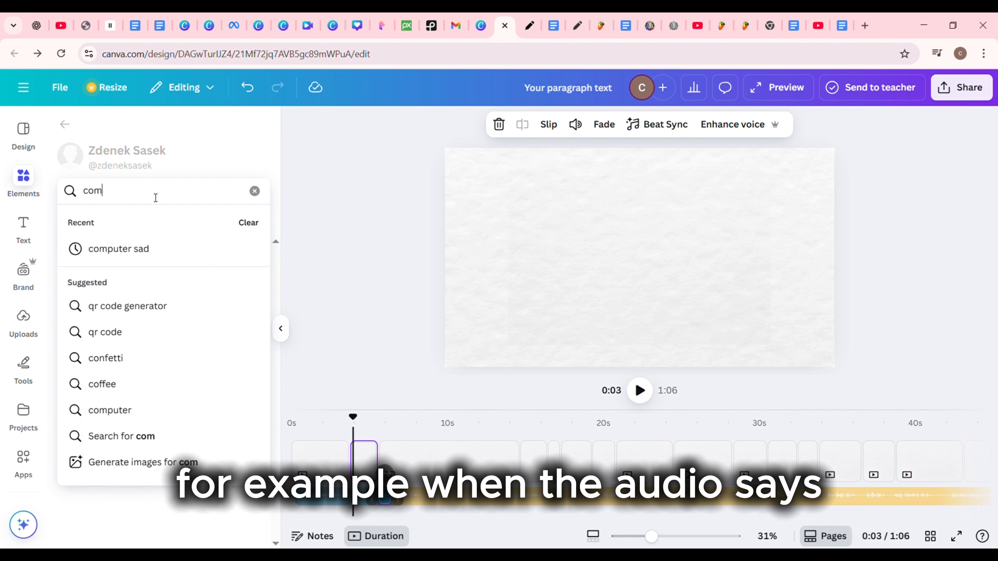
pyautogui.write('puter sad')
pyautogui.press('Return')
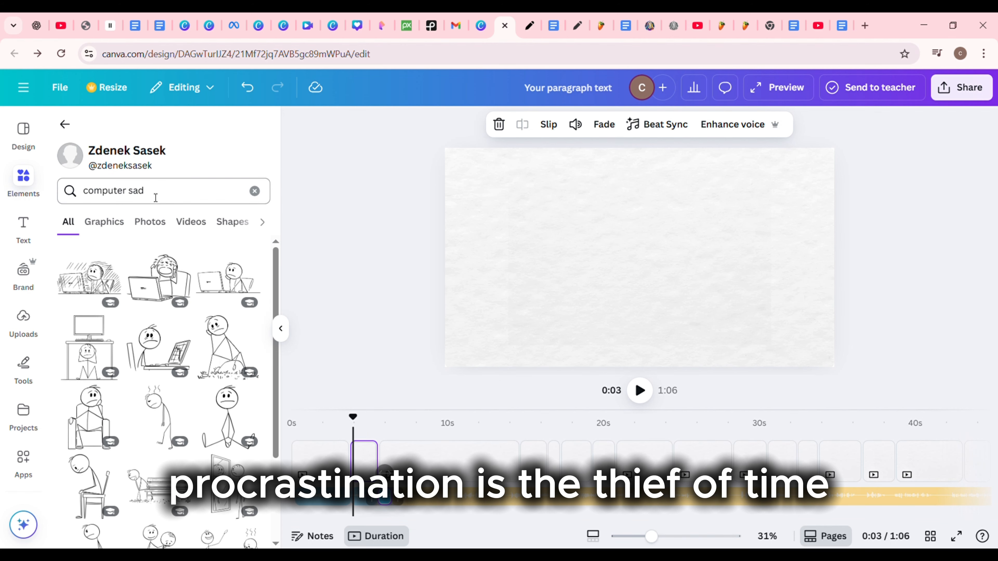
pyautogui.click(159, 293)
pyautogui.moveTo(579, 214); pyautogui.dragTo(486, 147)
pyautogui.moveTo(700, 301); pyautogui.dragTo(804, 377)
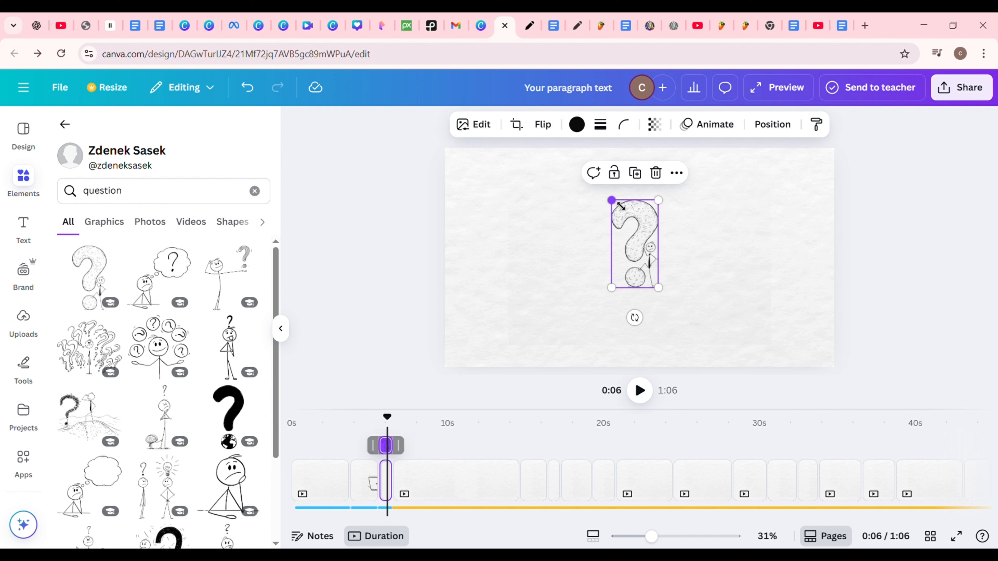
# Step: Enlarge the stick man leaning on the question mark to nearly the full height of the scene
pyautogui.moveTo(610, 198); pyautogui.dragTo(586, 152)
pyautogui.moveTo(658, 287); pyautogui.dragTo(695, 367)
pyautogui.click(894, 268)
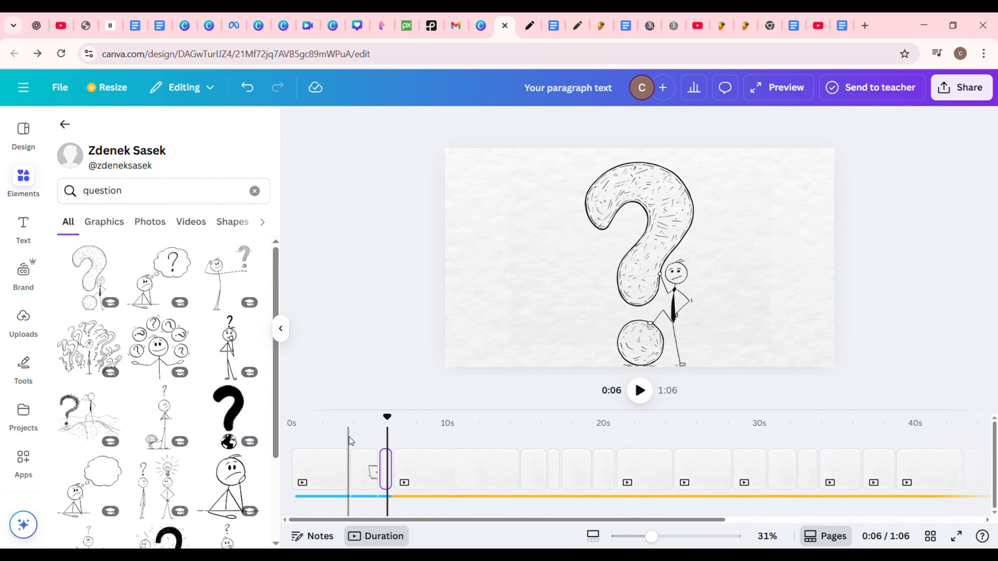
# Step: Play back the crying-at-laptop and question mark scenes to check them against the audio
pyautogui.click(350, 440)
pyautogui.click(640, 393)
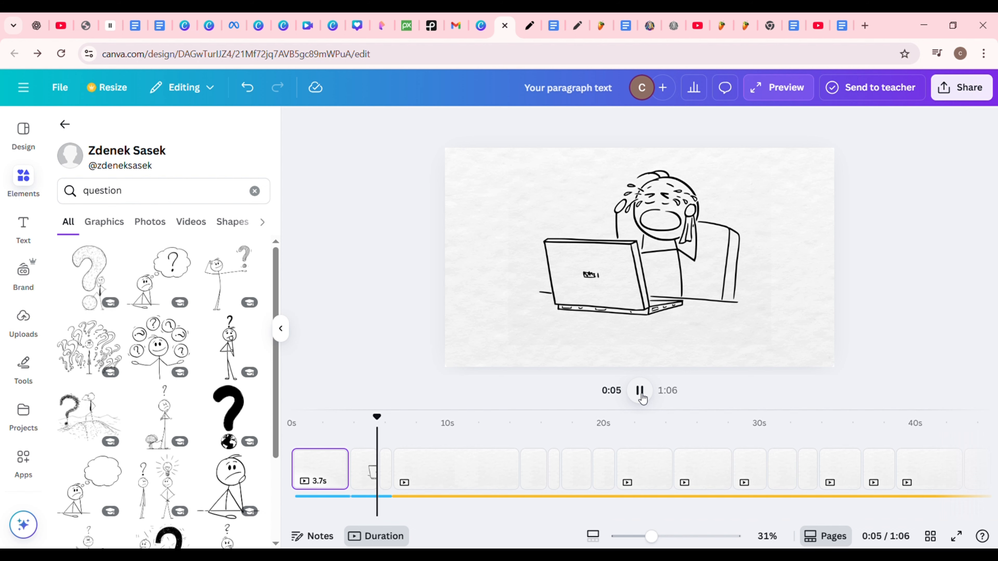
pyautogui.click(640, 393)
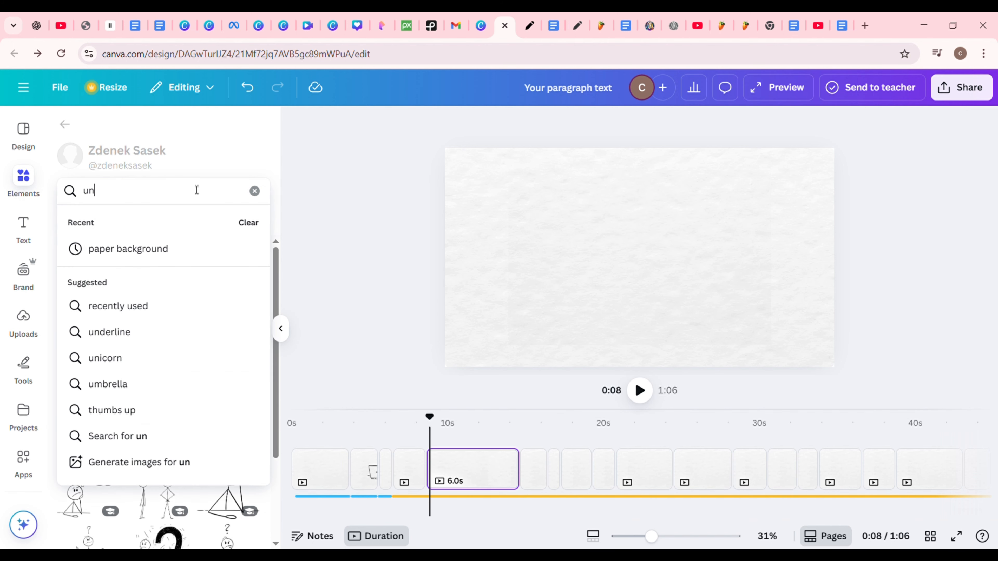
# Step: Search the creator's drawings for "unhappy", add the sad stick man sitting on grass and enlarge him in the middle of the scene
pyautogui.write('happy')
pyautogui.press('Return')
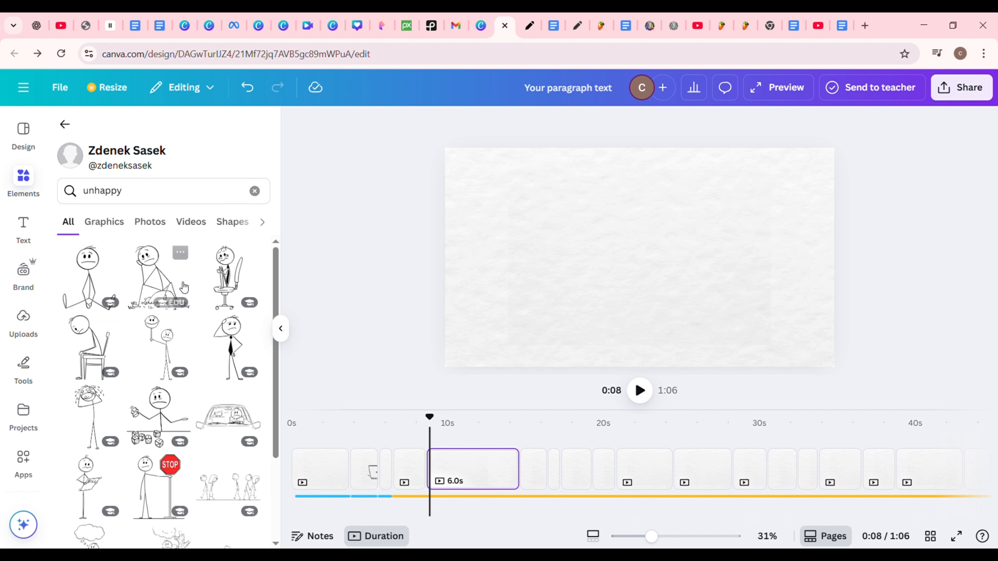
pyautogui.click(157, 275)
pyautogui.moveTo(591, 216); pyautogui.dragTo(546, 157)
pyautogui.moveTo(683, 302); pyautogui.dragTo(739, 362)
pyautogui.moveTo(671, 282); pyautogui.dragTo(677, 282)
# Step: Search for "sign", add the stick man in a tie pointing at a blank board to the scene at 9 seconds and enlarge him
pyautogui.click(255, 191)
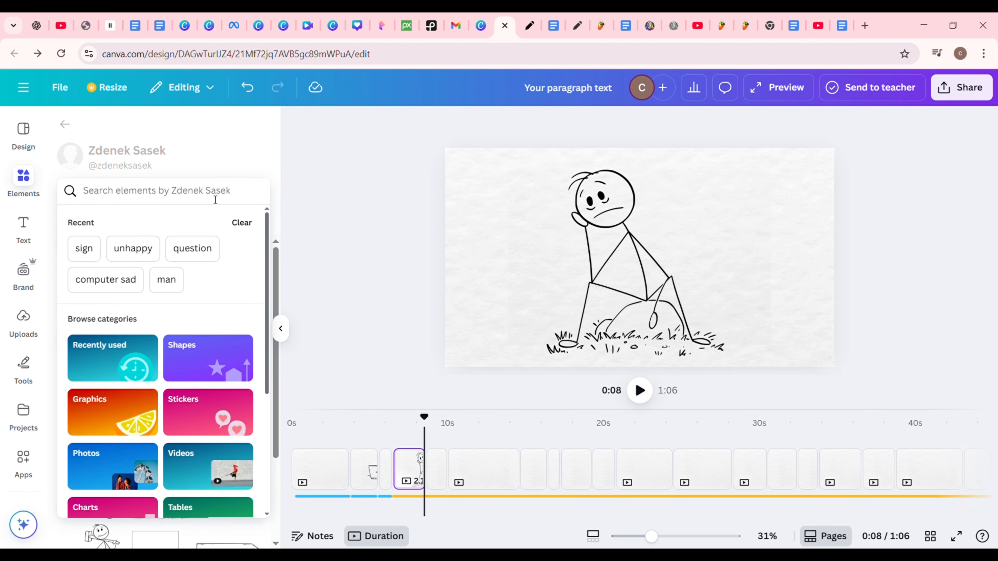
pyautogui.click(169, 192)
pyautogui.write('sign')
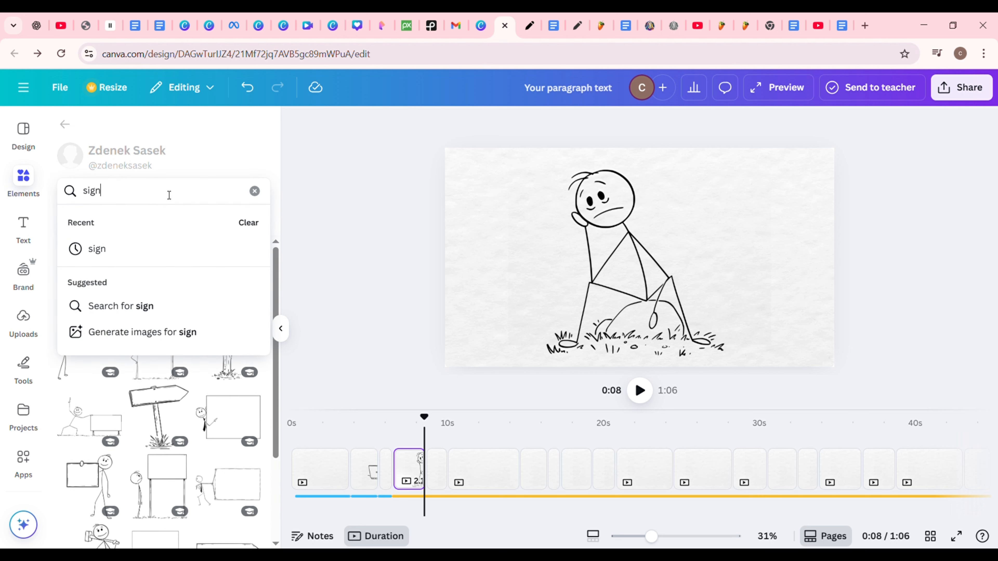
pyautogui.press('Return')
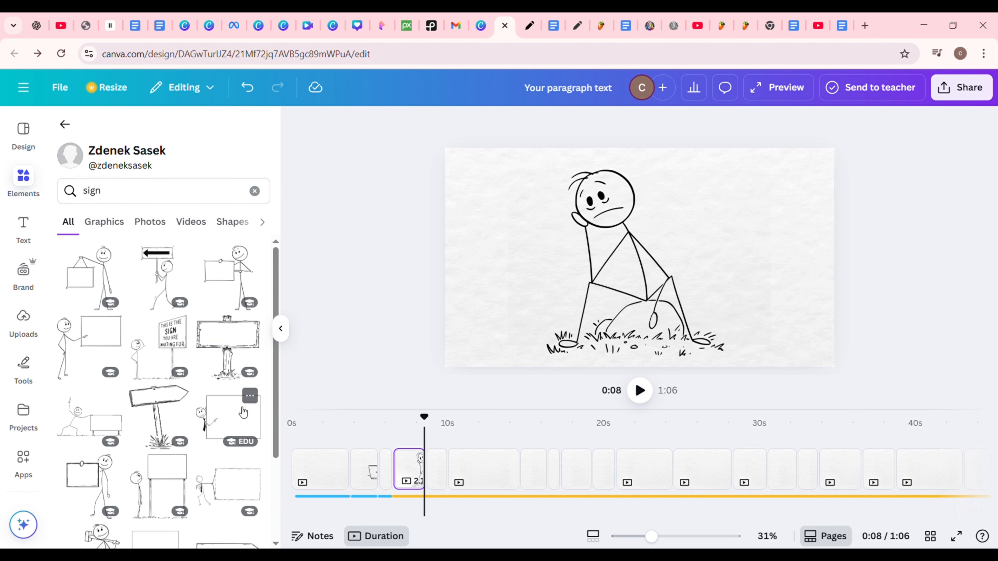
pyautogui.click(242, 424)
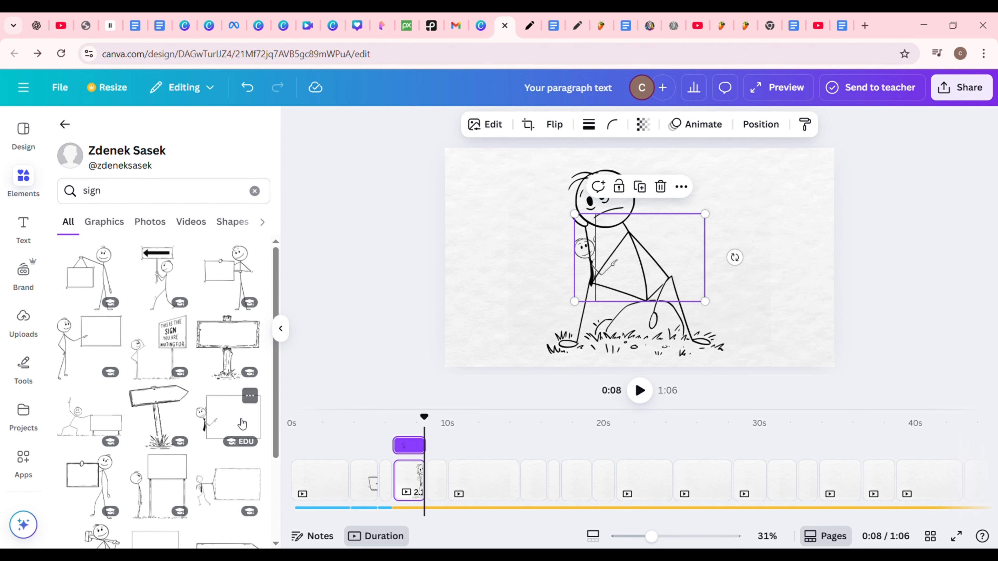
pyautogui.click(443, 483)
pyautogui.click(227, 419)
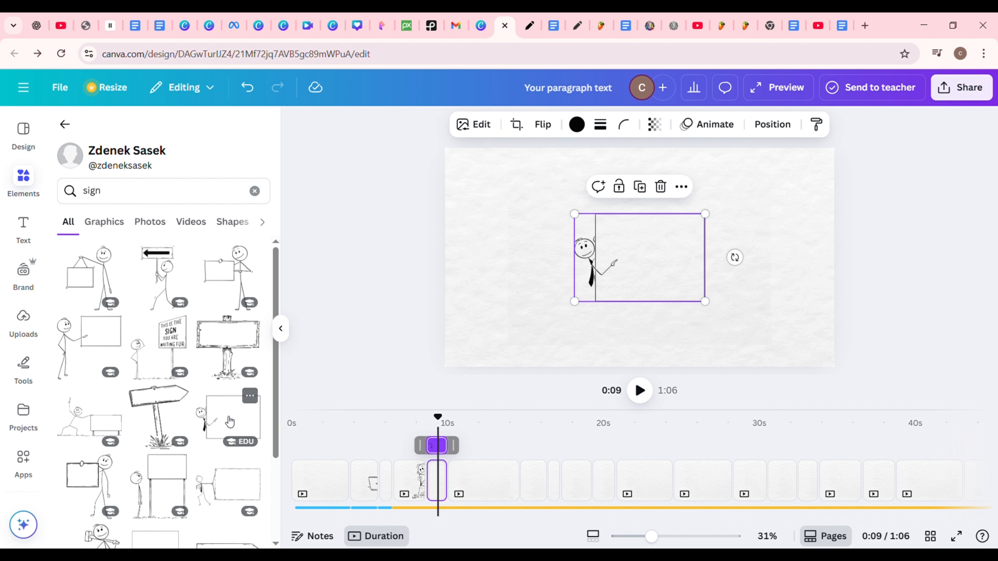
pyautogui.moveTo(574, 214); pyautogui.dragTo(521, 178)
pyautogui.moveTo(706, 303); pyautogui.dragTo(748, 331)
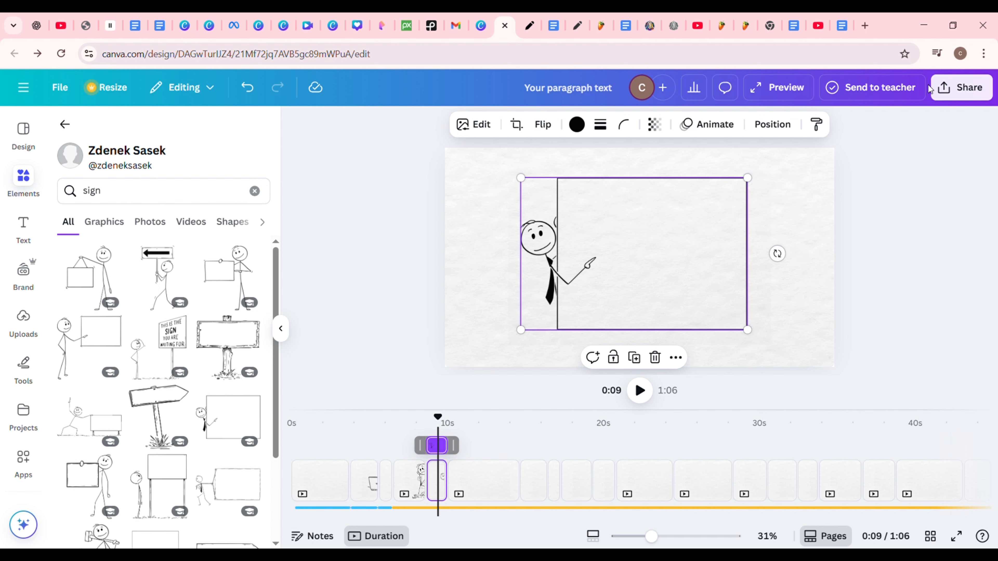
# Step: Add a text box reading "Procrastination" to the blank board scene
pyautogui.press('t')
pyautogui.click(690, 341)
pyautogui.press('BackSpace')
pyautogui.press('BackSpace')
pyautogui.press('BackSpace')
pyautogui.press('BackSpace')
pyautogui.press('BackSpace')
pyautogui.press('BackSpace')
pyautogui.press('BackSpace')
pyautogui.press('BackSpace')
pyautogui.press('BackSpace')
pyautogui.press('BackSpace')
pyautogui.press('BackSpace')
pyautogui.press('BackSpace')
pyautogui.press('BackSpace')
pyautogui.press('BackSpace')
pyautogui.press('BackSpace')
pyautogui.press('BackSpace')
pyautogui.press('BackSpace')
pyautogui.press('BackSpace')
pyautogui.press('BackSpace')
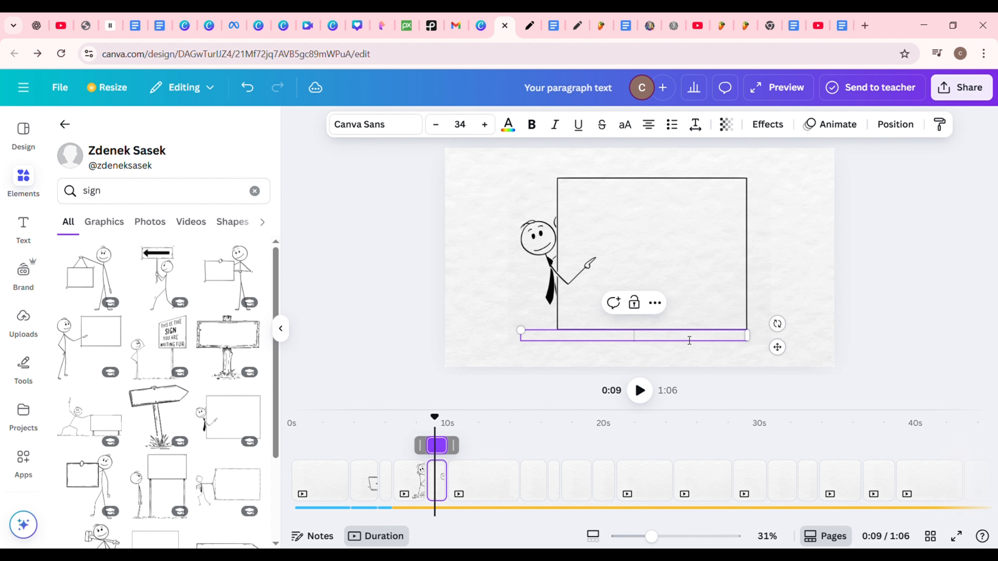
pyautogui.write('Procrastination')
# Step: Set the "Procrastination" text in the Chewy font
pyautogui.hotkey('ctrl', 'a')
pyautogui.click(375, 124)
pyautogui.write('chewy')
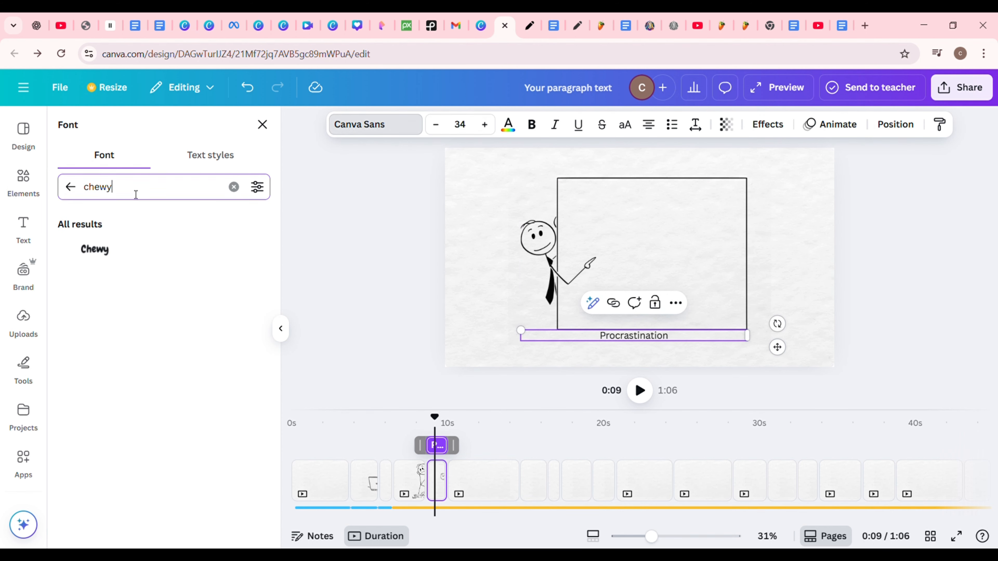
pyautogui.click(95, 250)
# Step: Narrow the "Procrastination" text box, place it inside the blank board and increase its font size
pyautogui.moveTo(748, 339); pyautogui.dragTo(650, 343)
pyautogui.click(739, 349)
pyautogui.moveTo(585, 338); pyautogui.dragTo(648, 239)
pyautogui.moveTo(719, 247)
pyautogui.mouseDown()
pyautogui.moveTo(682, 247)
pyautogui.moveTo(725, 246)
pyautogui.mouseUp()
pyautogui.hotkey('ctrl', 'a')
pyautogui.click(486, 124)
pyautogui.click(485, 124)
pyautogui.click(485, 125)
pyautogui.click(485, 124)
pyautogui.click(485, 124)
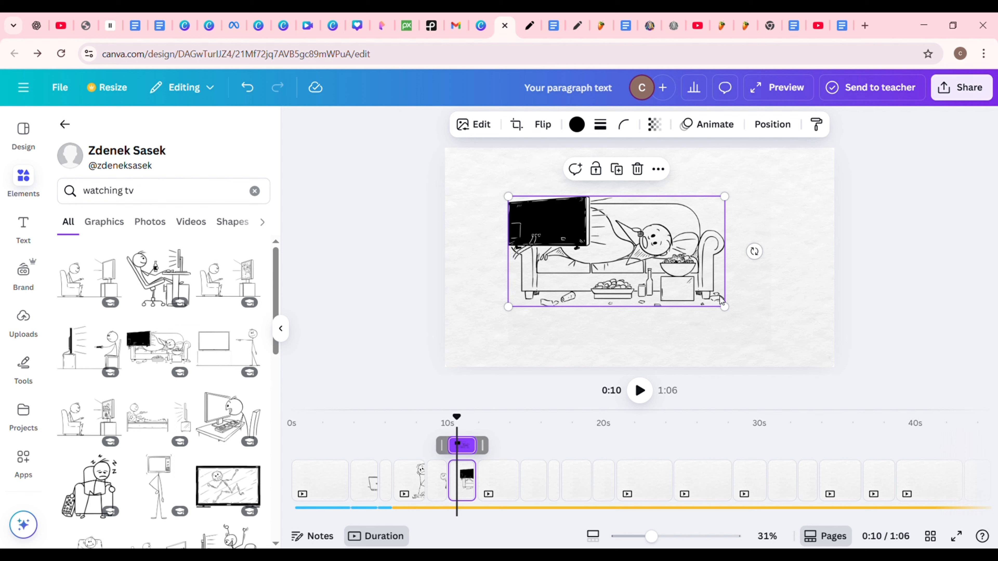
# Step: Enlarge the drawing of the man watching TV on the couch and center it in the scene
pyautogui.moveTo(724, 308); pyautogui.dragTo(791, 341)
pyautogui.moveTo(712, 270); pyautogui.dragTo(699, 244)
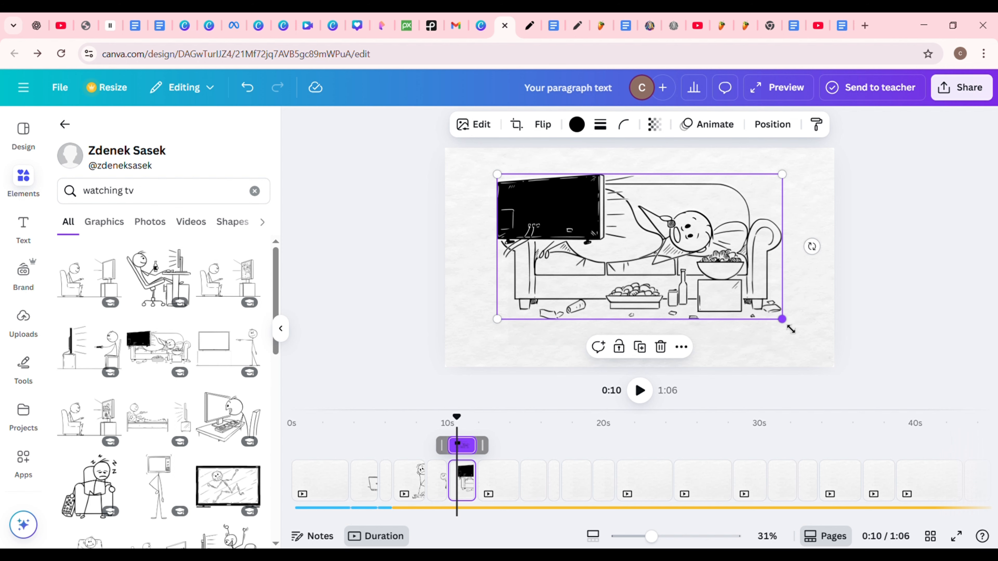
pyautogui.moveTo(791, 330); pyautogui.dragTo(808, 345)
pyautogui.click(951, 212)
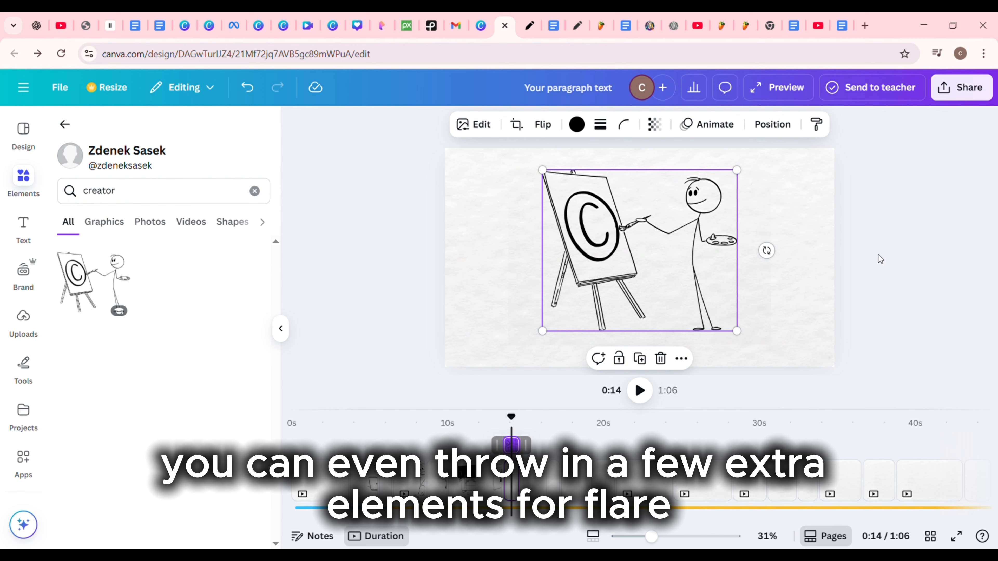
# Step: Search the creator's drawings for "result"
pyautogui.click(881, 252)
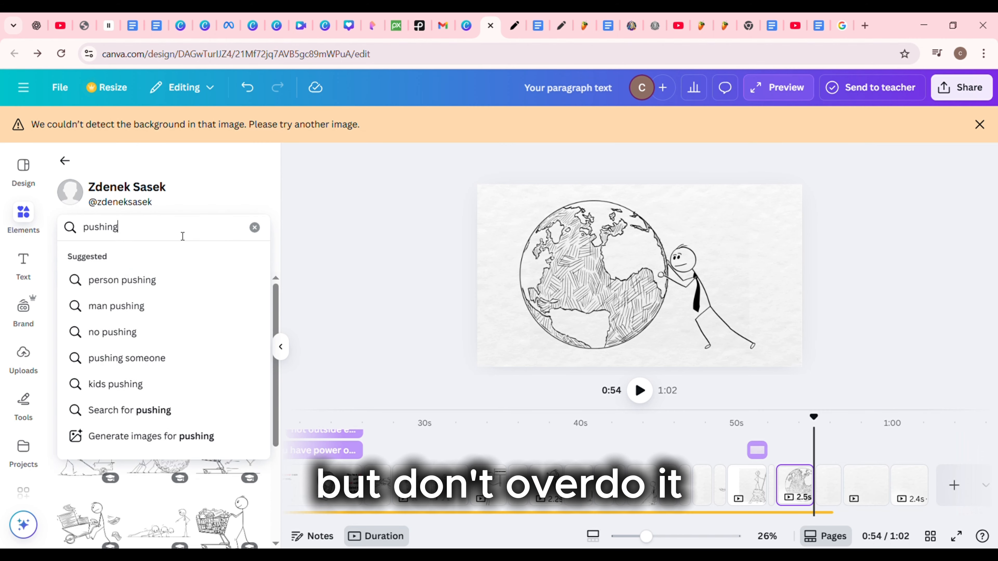
pyautogui.hotkey('ctrl', 'a')
pyautogui.press('BackSpace')
pyautogui.write('resu')
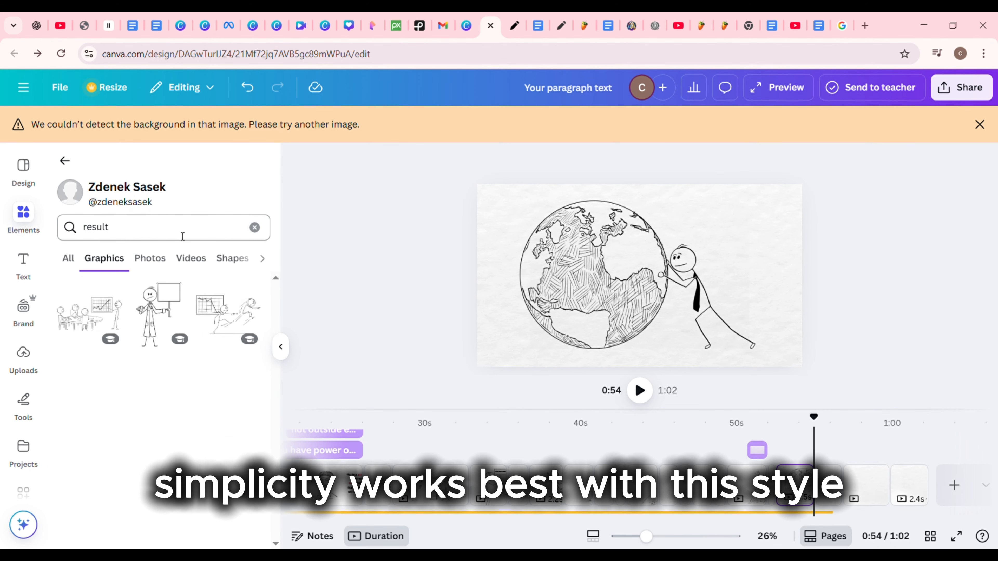
# Step: Search for "dollar", add the grinning stick man with two money bags to the scene at 55 seconds and enlarge him to full height
pyautogui.click(183, 236)
pyautogui.hotkey('ctrl', 'a')
pyautogui.press('BackSpace')
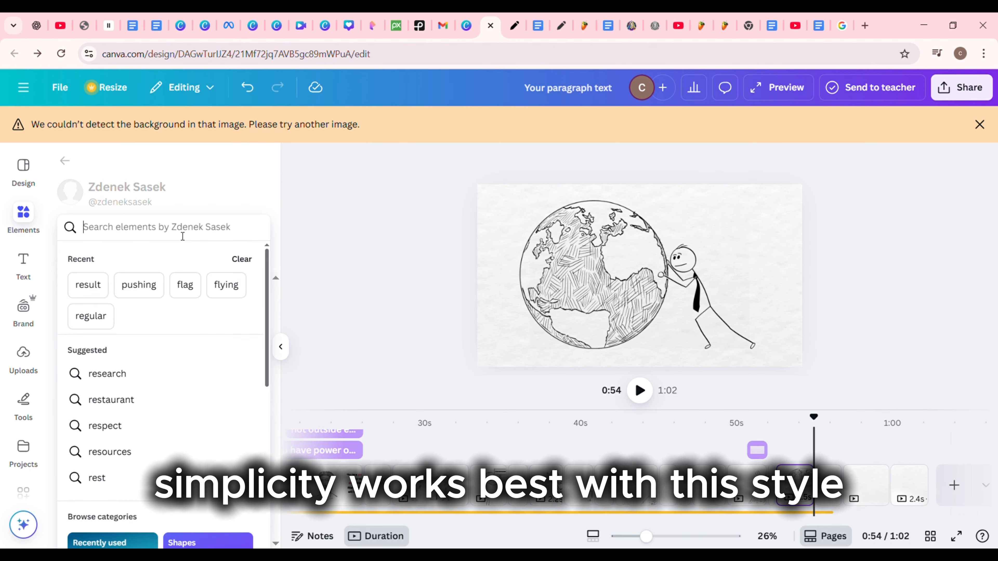
pyautogui.write('dollar')
pyautogui.press('Return')
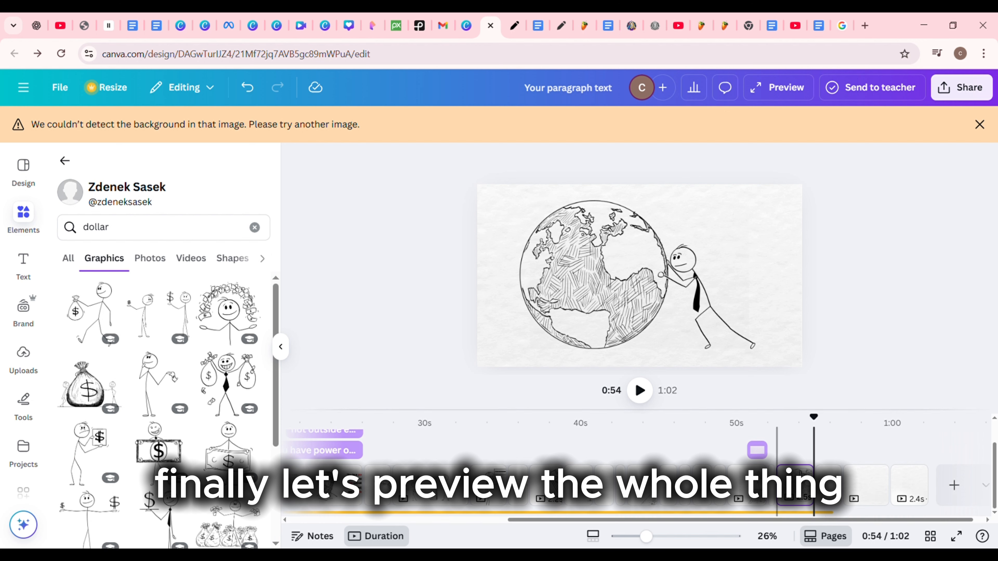
pyautogui.click(828, 483)
pyautogui.click(227, 380)
pyautogui.moveTo(615, 242); pyautogui.dragTo(566, 194)
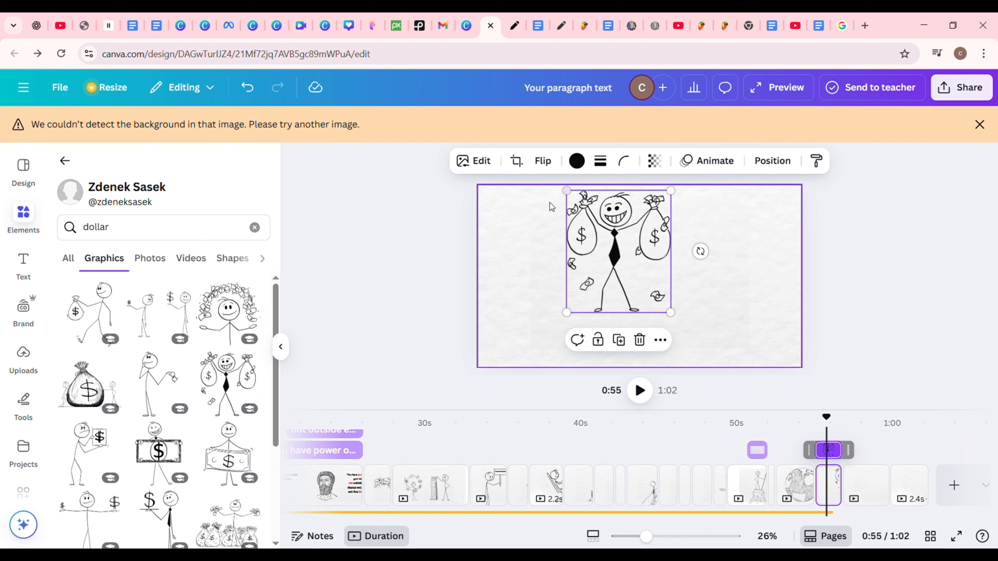
pyautogui.moveTo(668, 313); pyautogui.dragTo(717, 367)
pyautogui.click(880, 349)
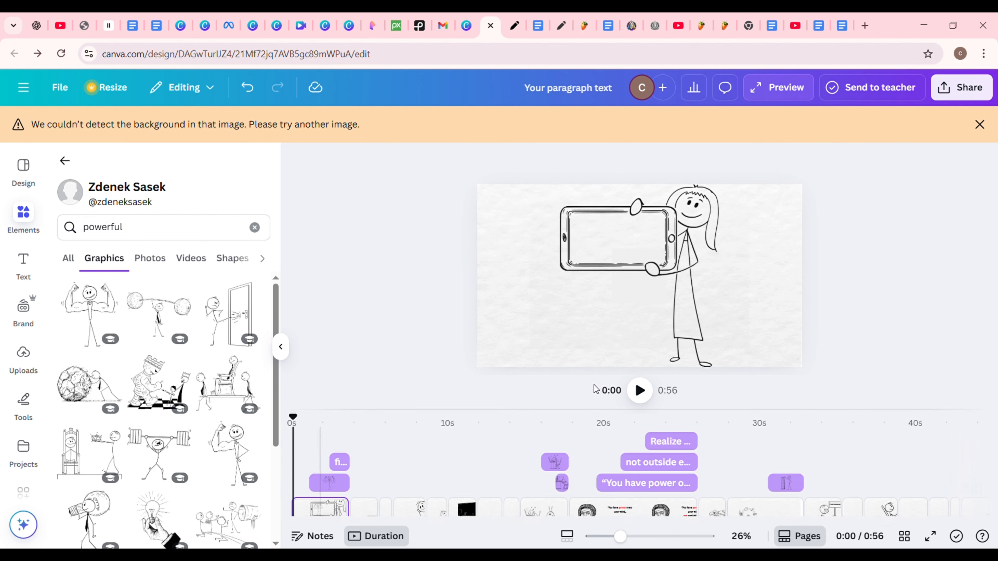
# Step: Play back the whole video to check that the stick figures follow the narration
pyautogui.click(639, 391)
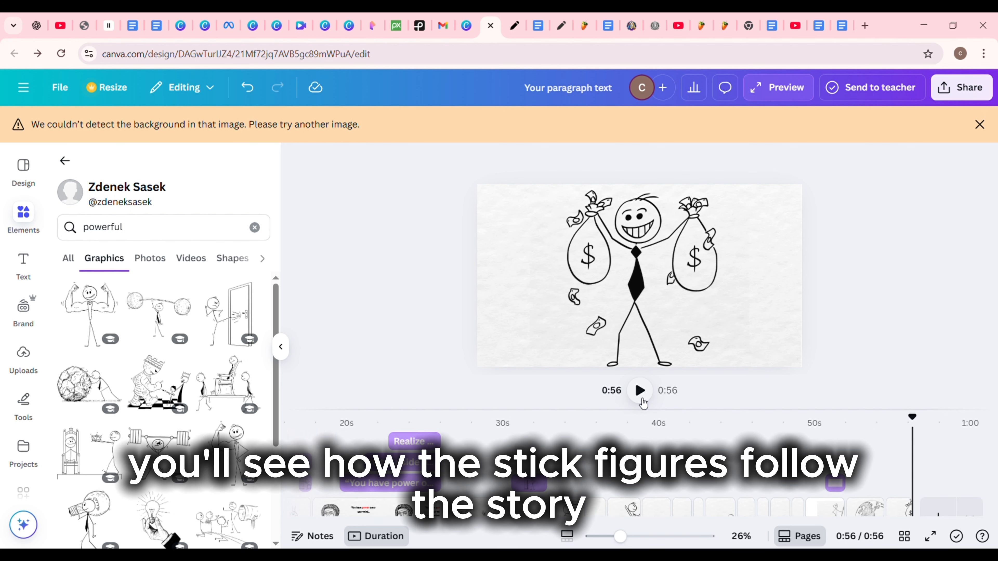
# Step: Download pages 1–26 as an MP4 video in 1080p quality
pyautogui.click(980, 92)
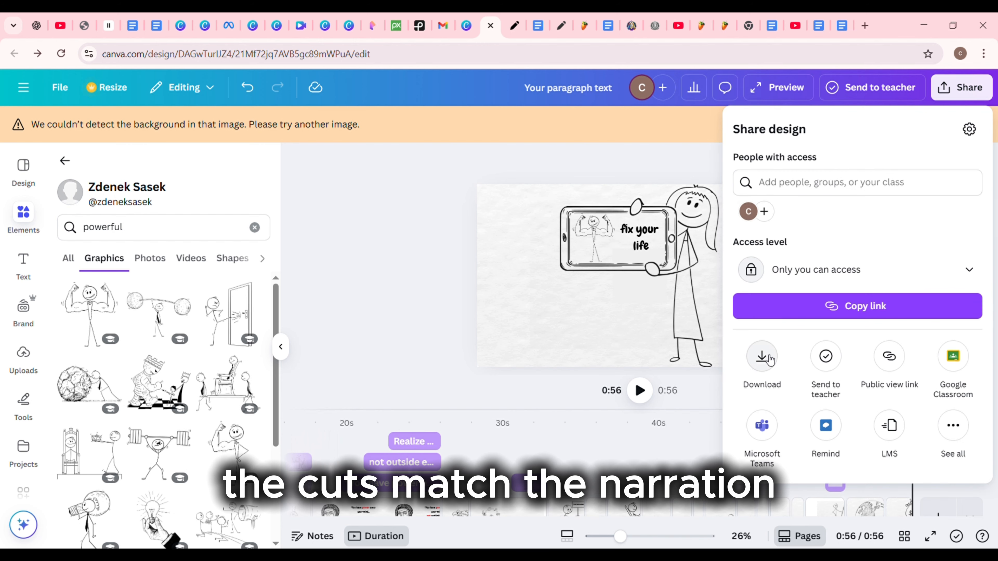
pyautogui.click(763, 357)
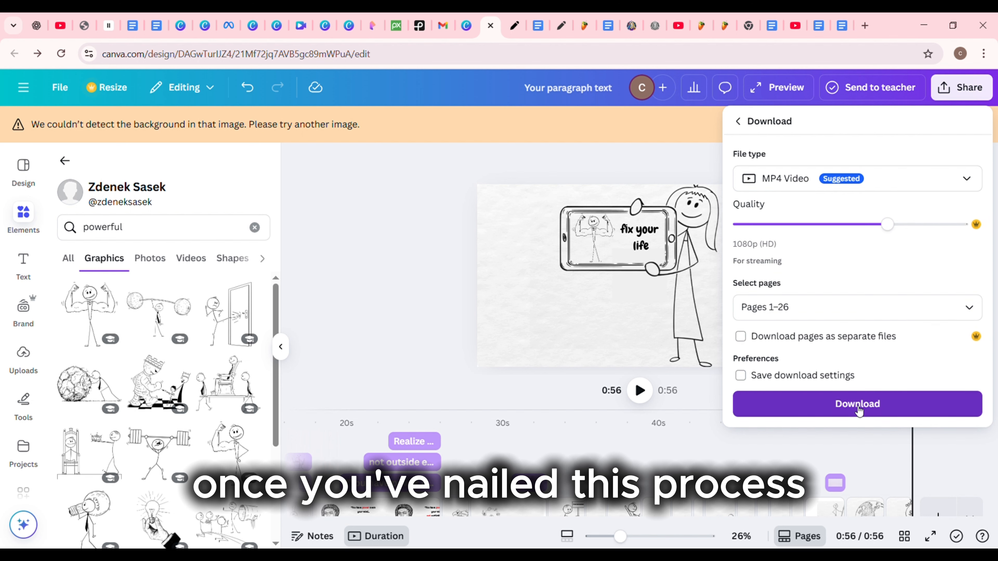
pyautogui.click(858, 405)
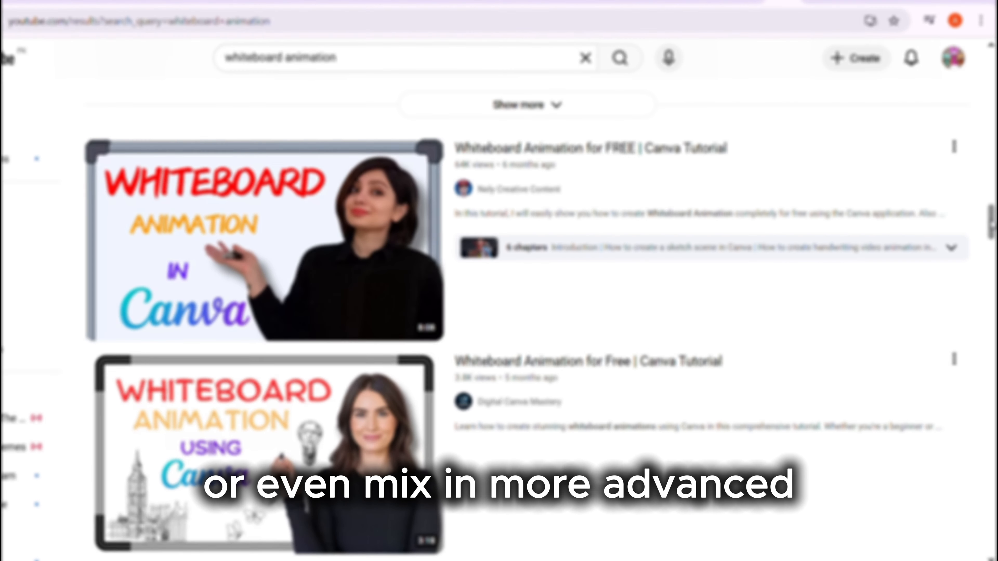
# Step: Look through the YouTube search results for "whiteboard animation"
pyautogui.scroll(-5, 993, 238)
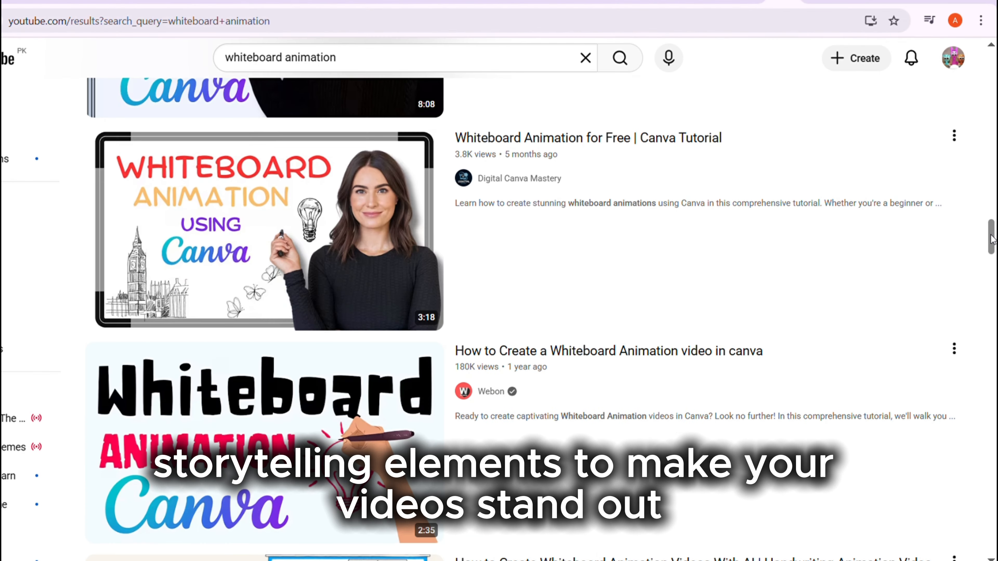
pyautogui.moveTo(992, 238); pyautogui.dragTo(992, 329)
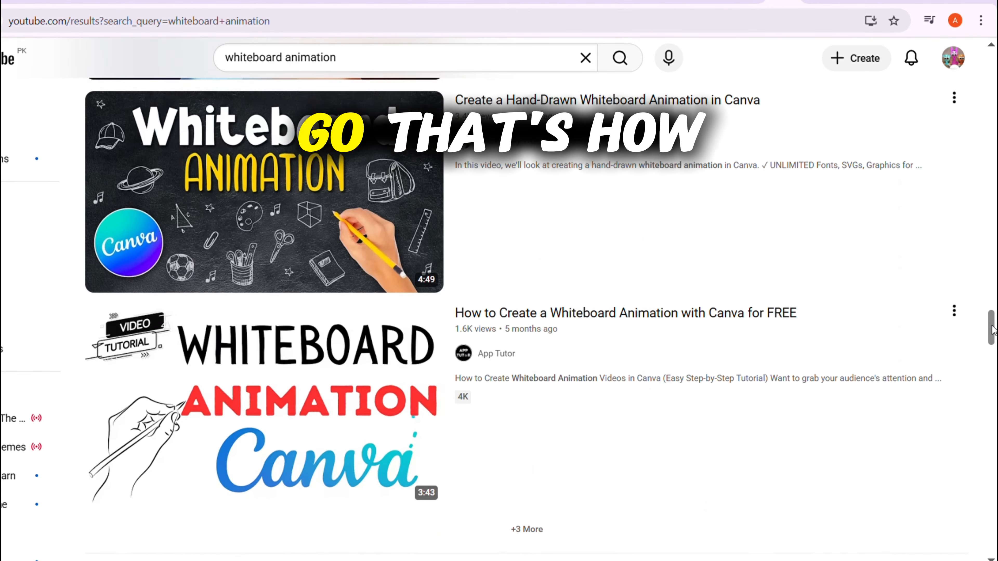